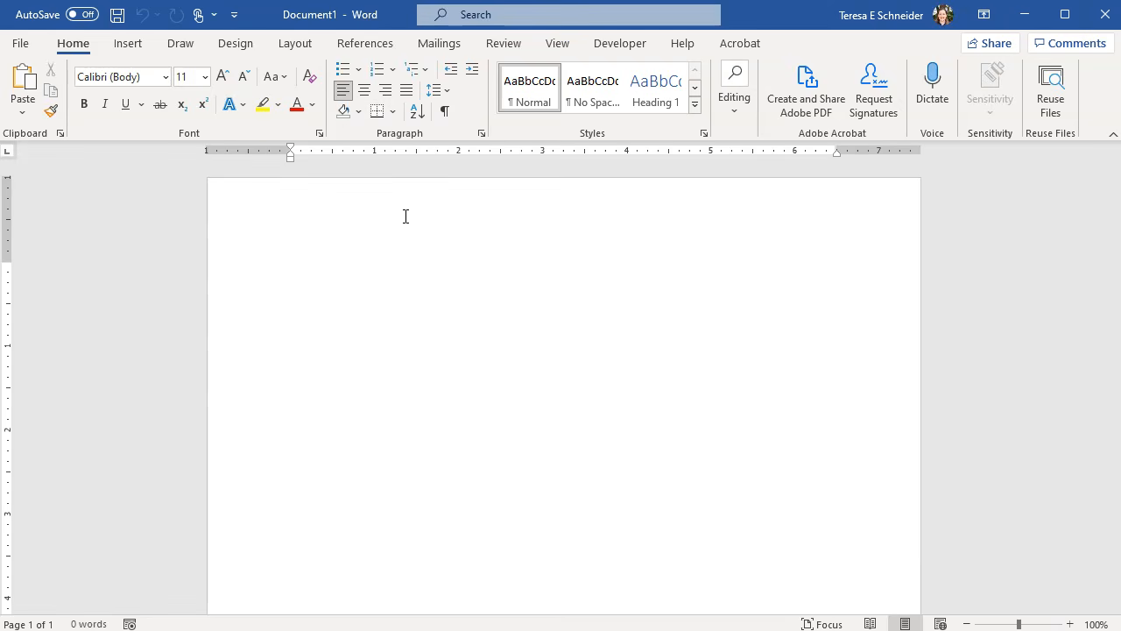
- Insert a Plain Number 3 page number at the top right of the header, then return to the body
{"action": "double_click", "coordinate": [405, 217]}
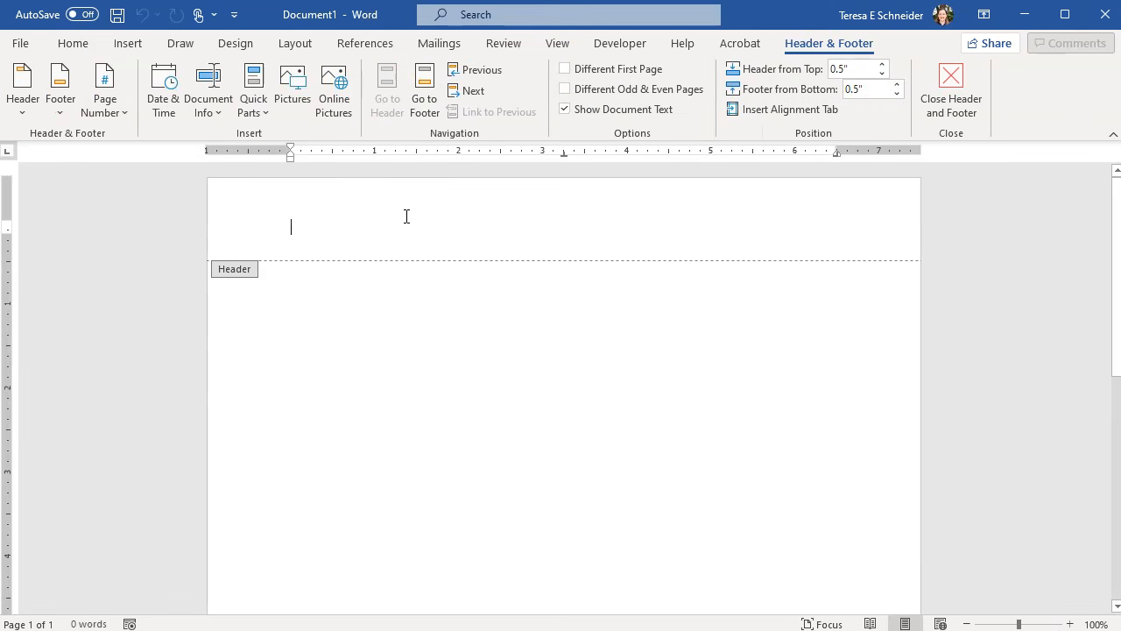
{"action": "left_click", "coordinate": [105, 103]}
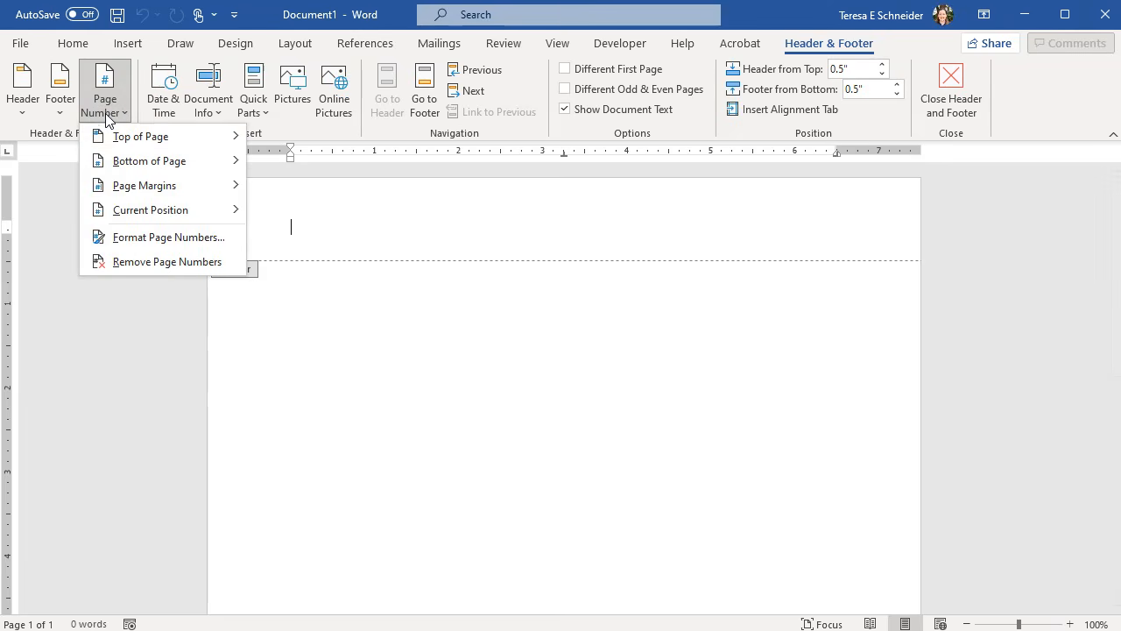
{"action": "left_click", "coordinate": [149, 137]}
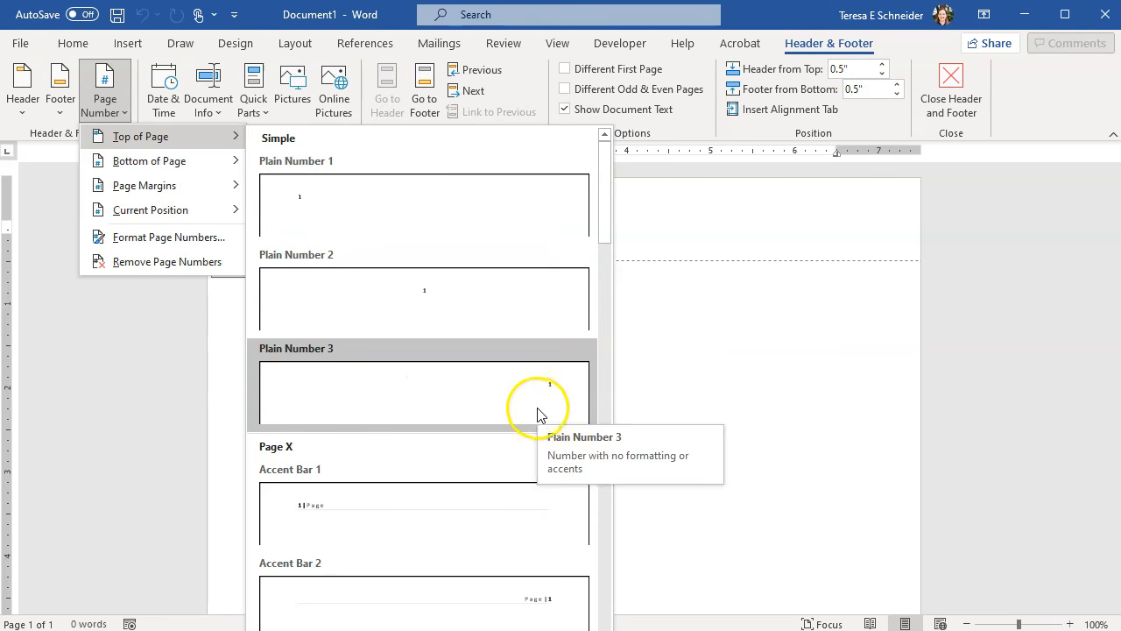
{"action": "left_click", "coordinate": [530, 407]}
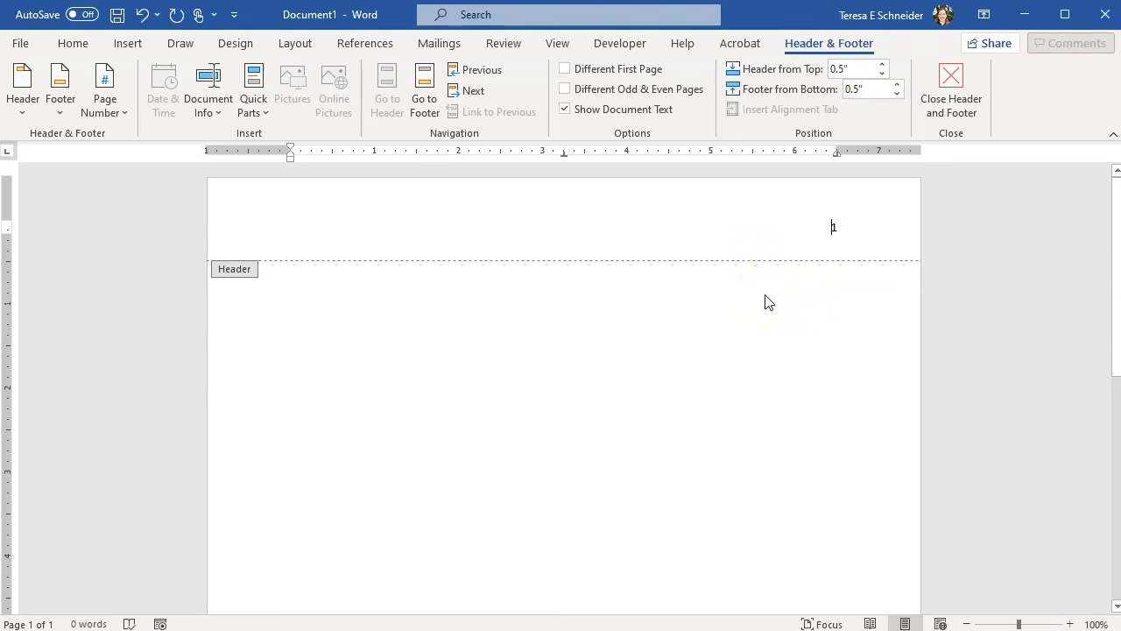
{"action": "double_click", "coordinate": [751, 323]}
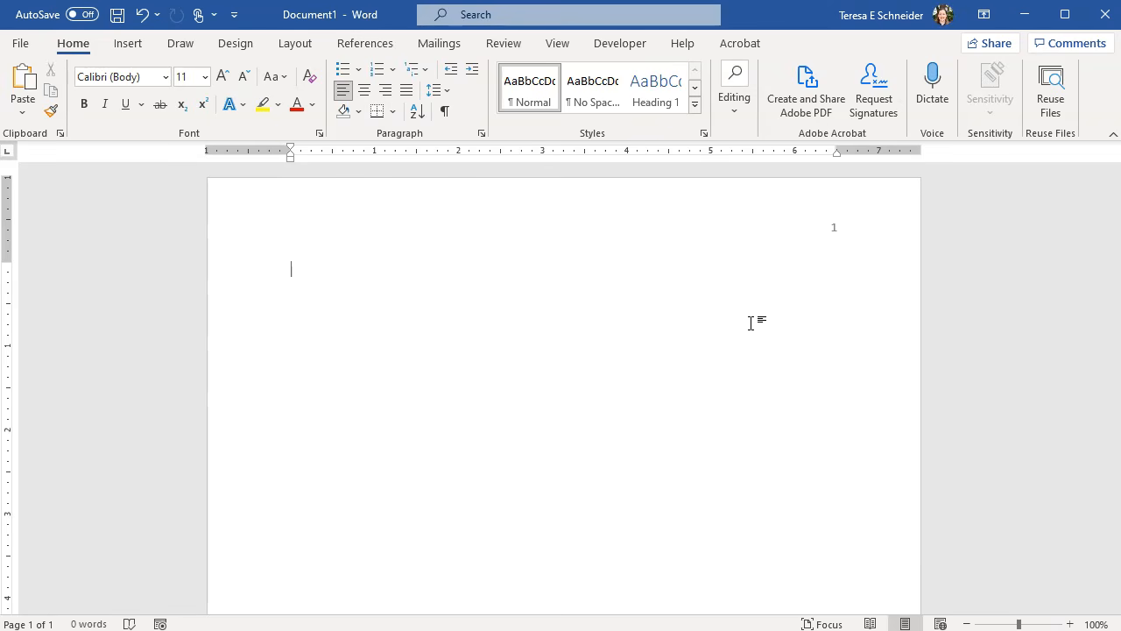
- Center the first line, type 'Essay Title', and add the student's name two lines below
{"action": "left_click", "coordinate": [364, 93]}
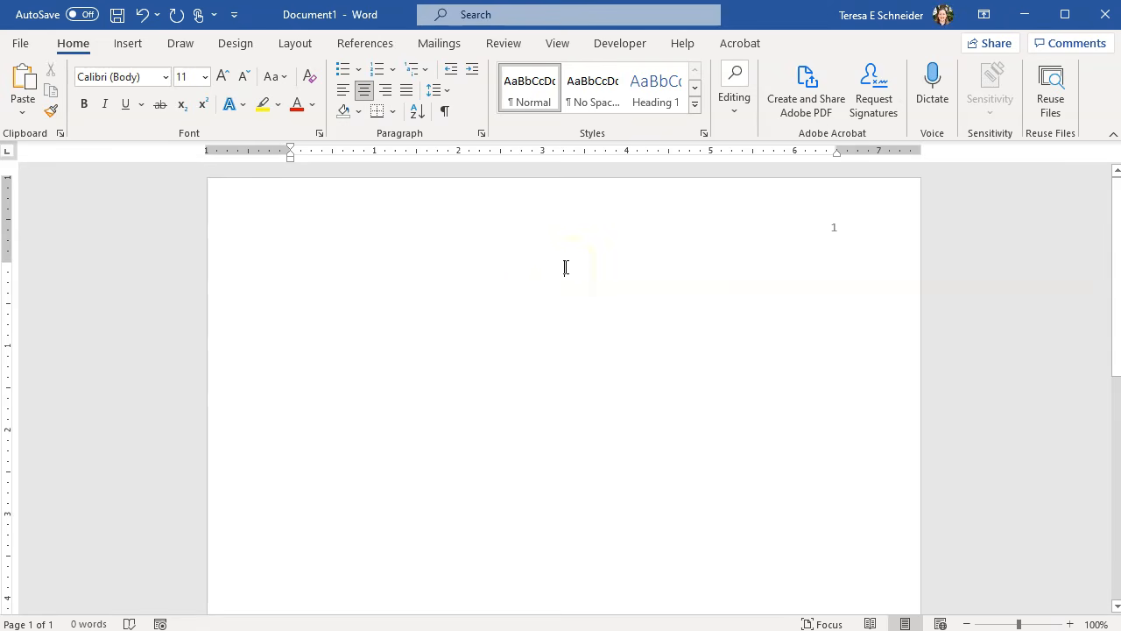
{"action": "type", "text": "Essay Title"}
{"action": "key", "text": "Return"}
{"action": "key", "text": "Return"}
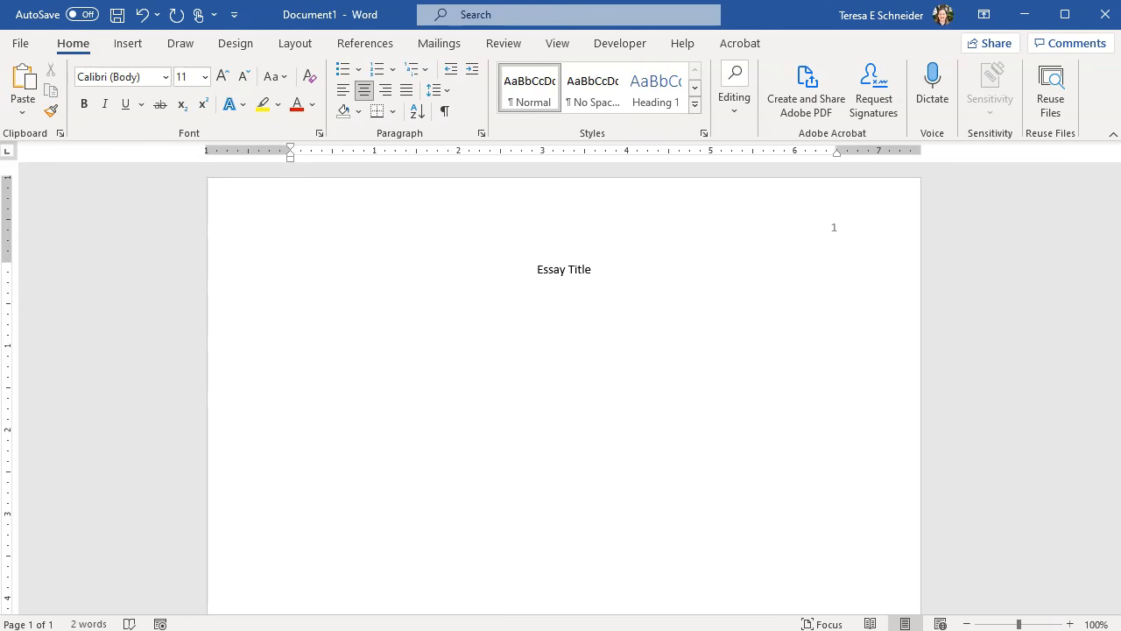
{"action": "type", "text": "Ima Good Student"}
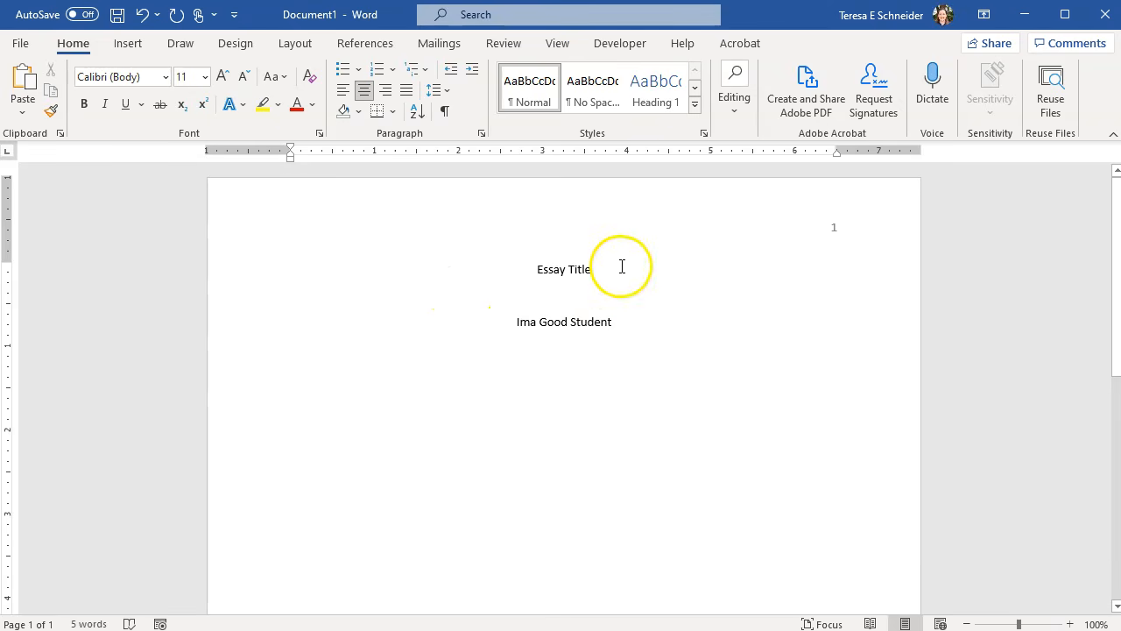
- Make the 'Essay Title' line bold
{"action": "left_click_drag", "start_coordinate": [618, 272], "coordinate": [484, 272]}
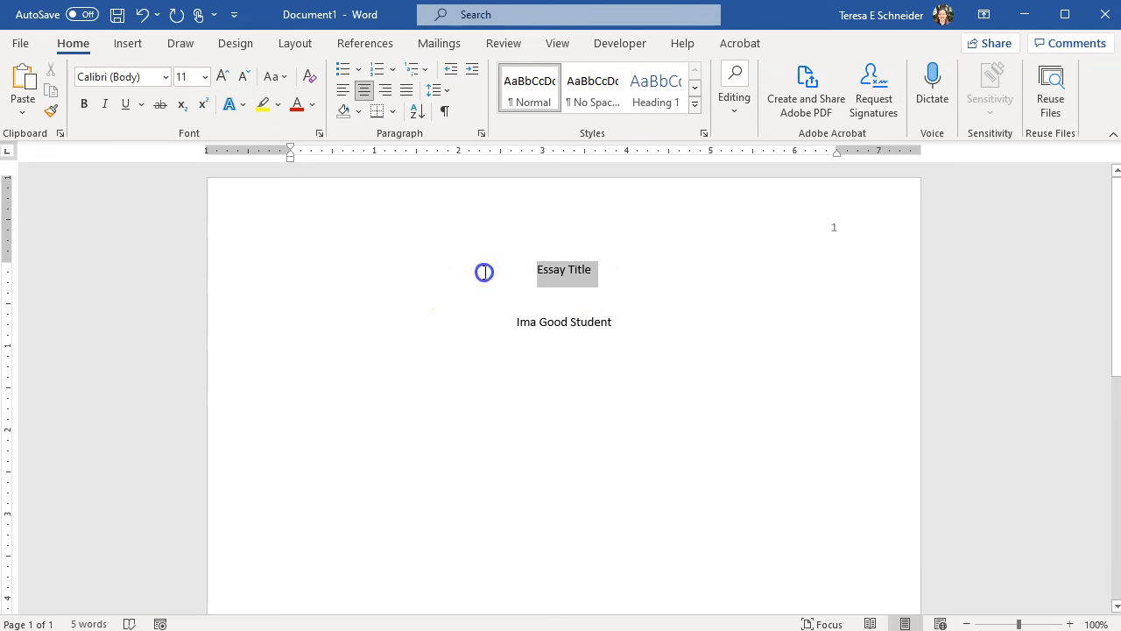
{"action": "left_click", "coordinate": [84, 106]}
{"action": "left_click", "coordinate": [535, 303]}
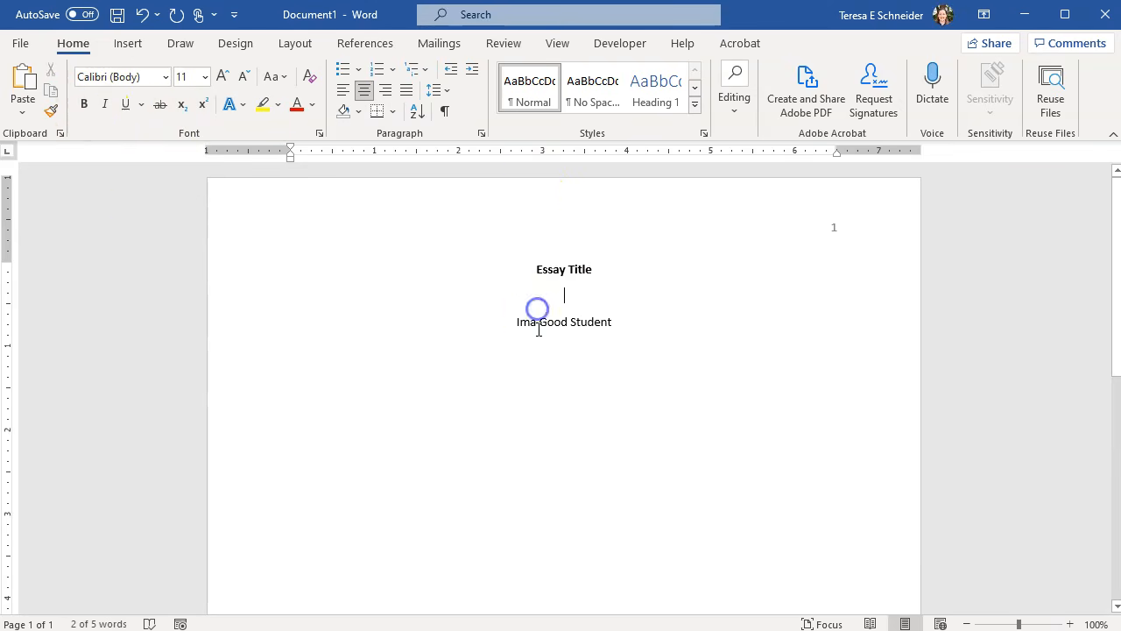
- Below the student's name, add 'General Education Department' and 'ENGL 21221: Writing and Research' lines
{"action": "left_click", "coordinate": [665, 326]}
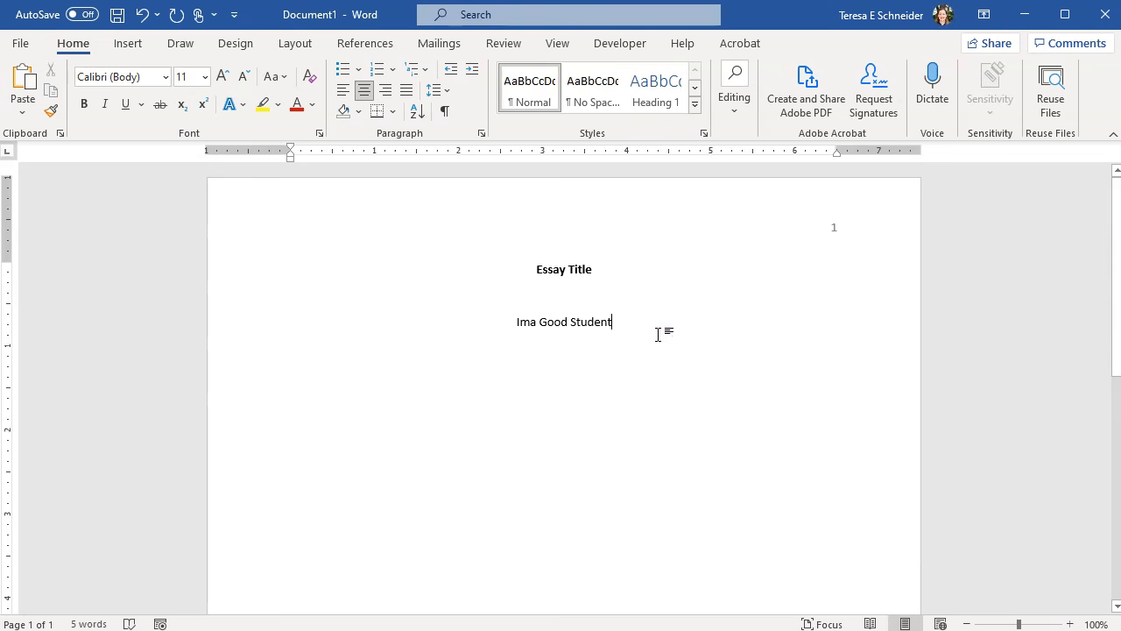
{"action": "left_click", "coordinate": [690, 329]}
{"action": "key", "text": "Return"}
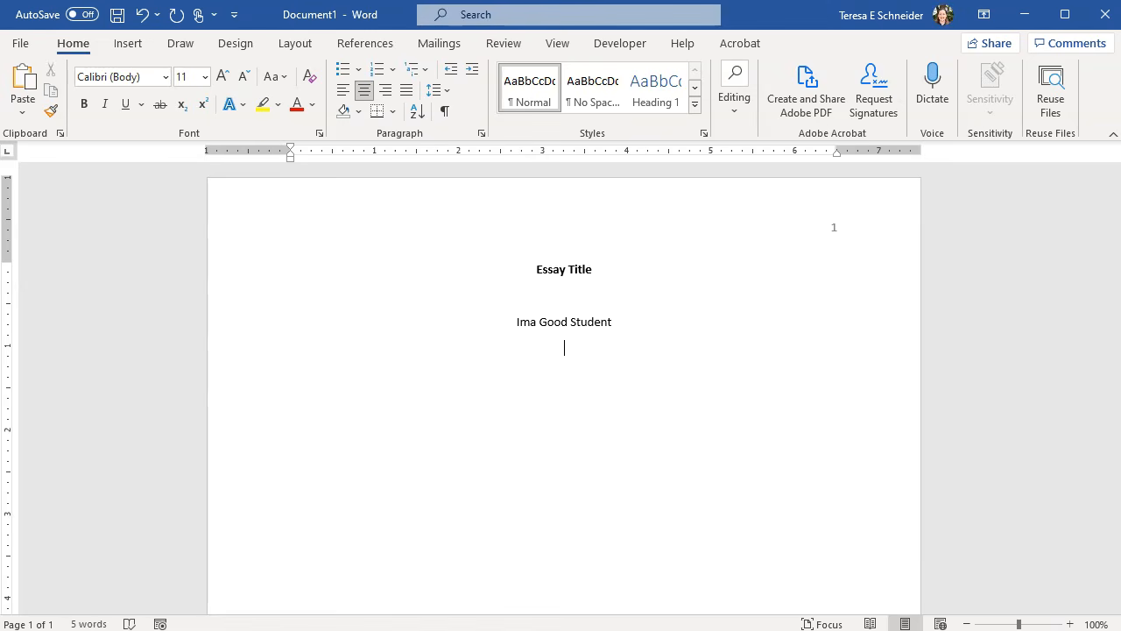
{"action": "type", "text": "Gendera"}
{"action": "key", "text": "BackSpace"}
{"action": "key", "text": "BackSpace"}
{"action": "key", "text": "BackSpace"}
{"action": "key", "text": "BackSpace"}
{"action": "type", "text": "eral Education Department "}
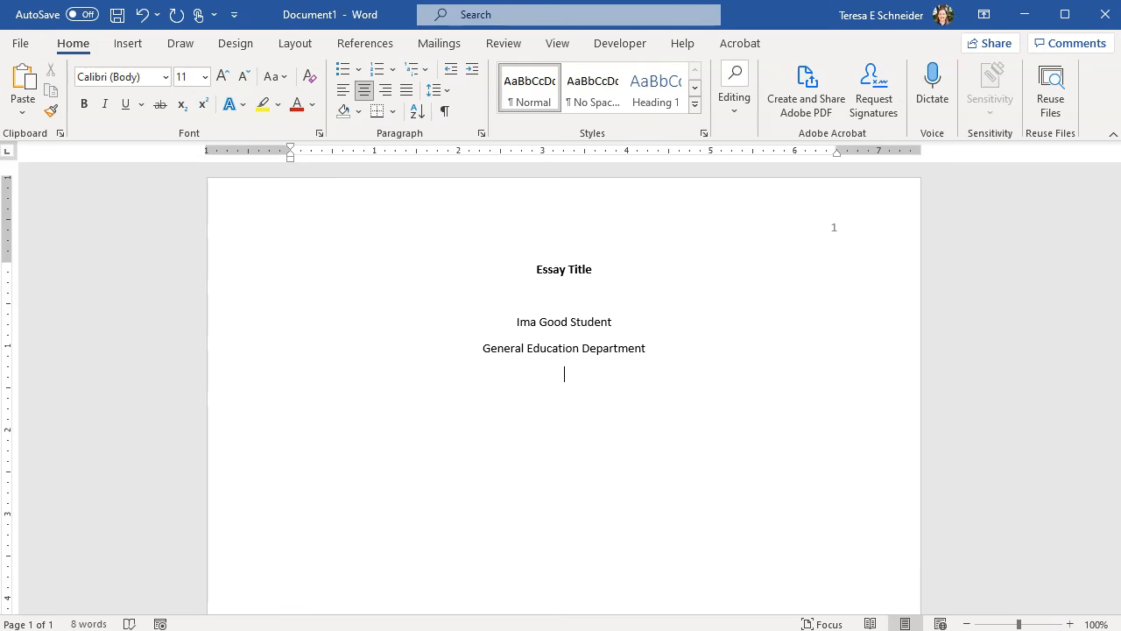
{"action": "type", "text": "ENGL 21221"}
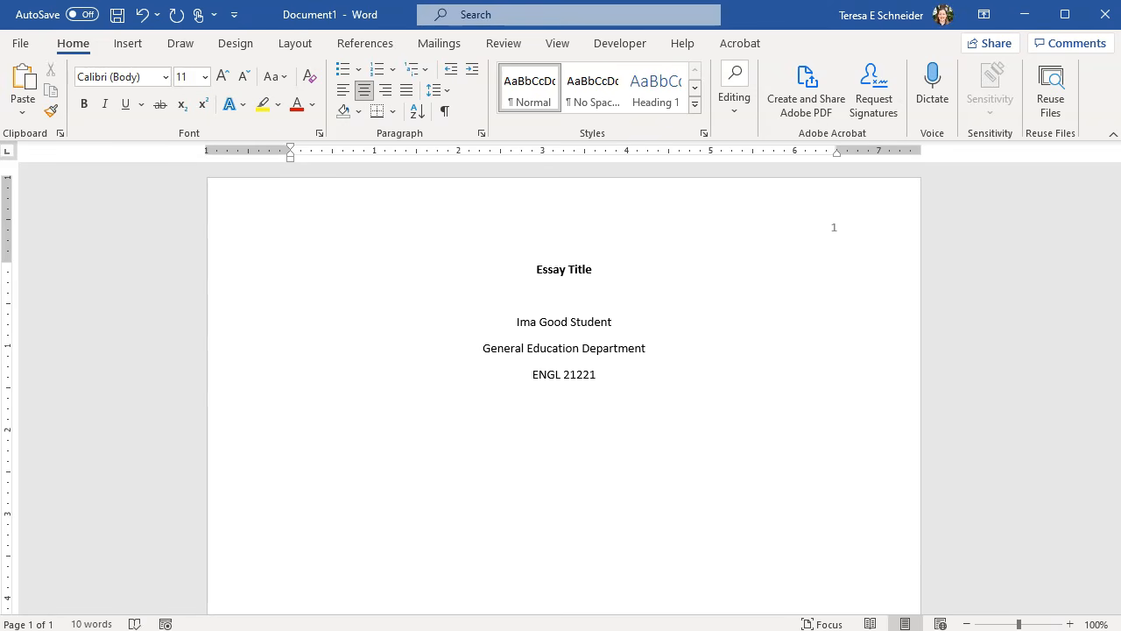
{"action": "type", "text": ": Wri"}
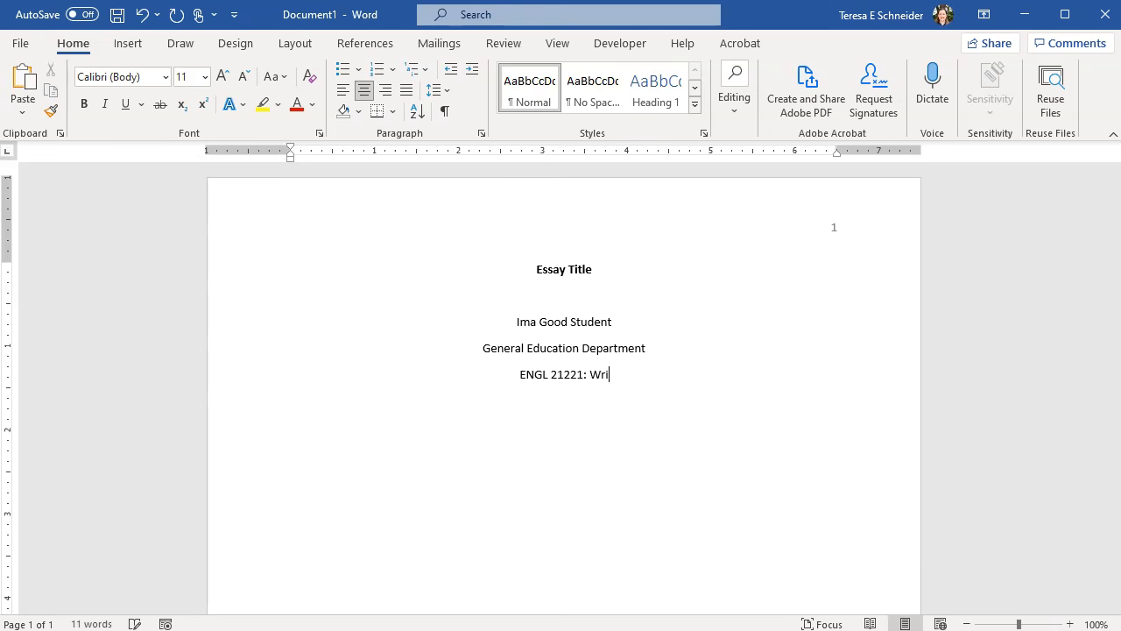
{"action": "type", "text": "ting and Resea"}
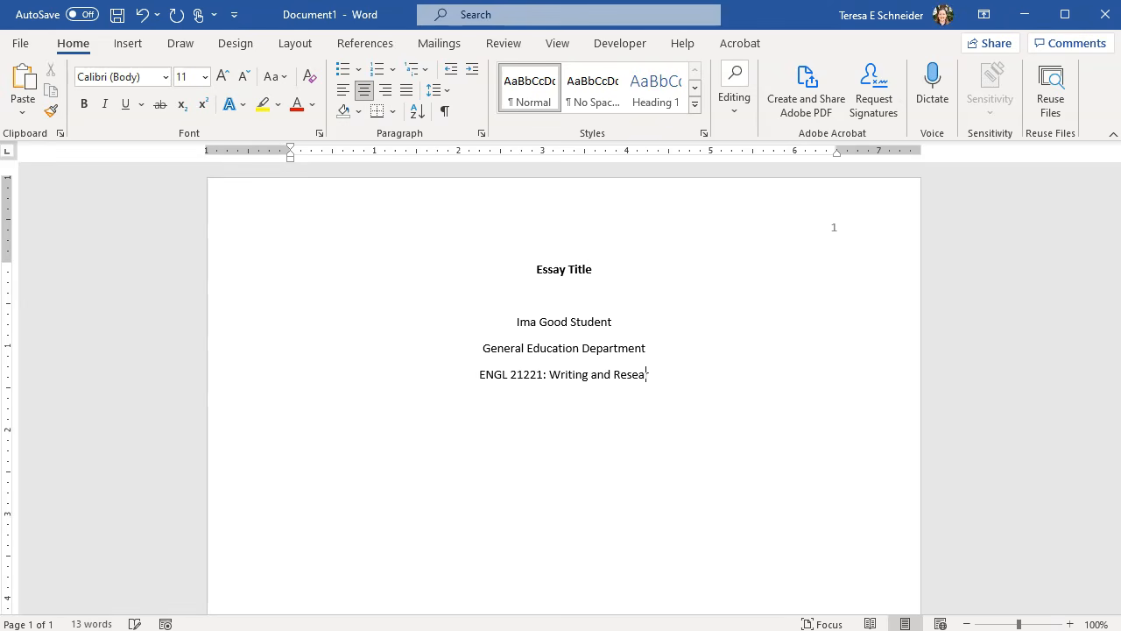
{"action": "type", "text": "rch"}
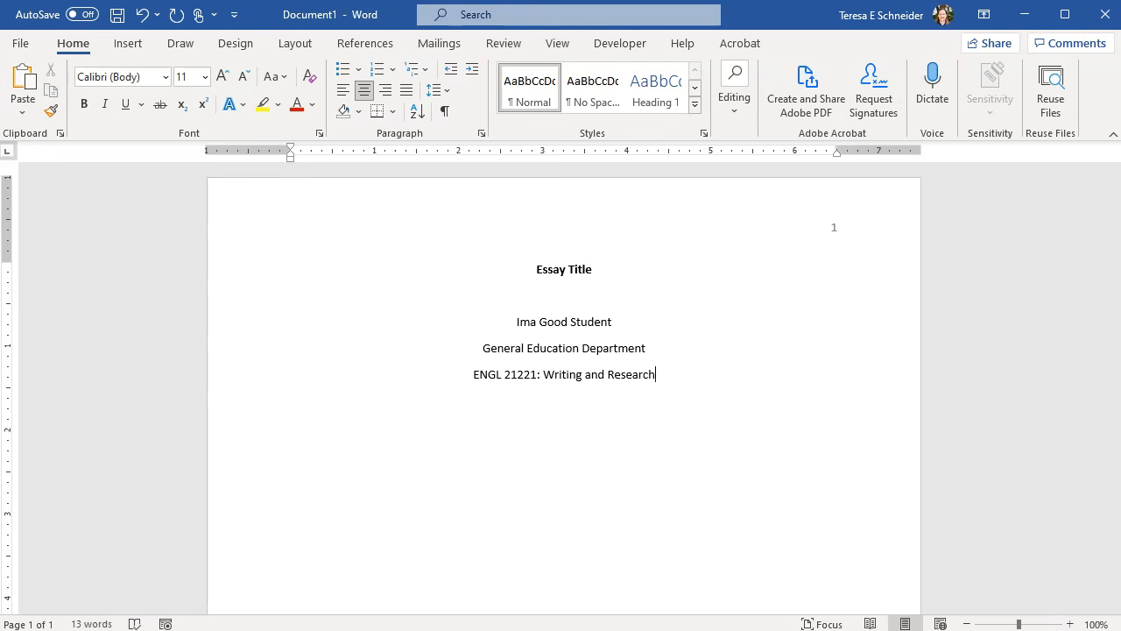
- Correct the course number to ENGL 2121
{"action": "left_click", "coordinate": [523, 374]}
{"action": "key", "text": "BackSpace"}
{"action": "left_click", "coordinate": [706, 379]}
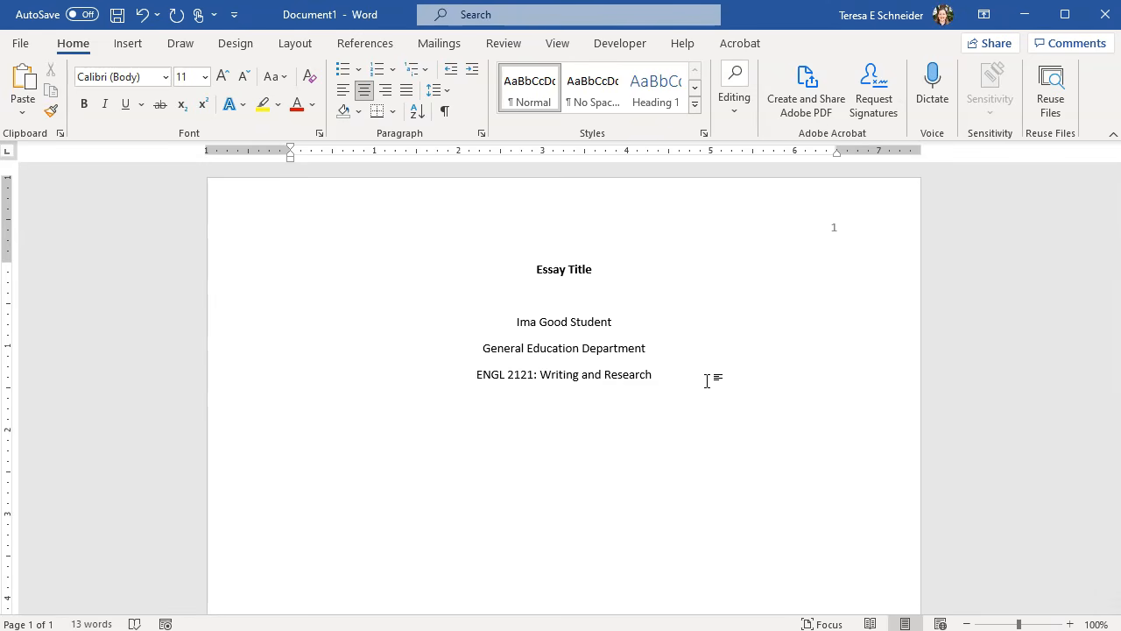
- Add a centred line reading 'Instructor' followed by the instructor's name
{"action": "key", "text": "Return"}
{"action": "type", "text": "Dr."}
{"action": "key", "text": "BackSpace"}
{"action": "key", "text": "BackSpace"}
{"action": "key", "text": "BackSpace"}
{"action": "key", "text": "BackSpace"}
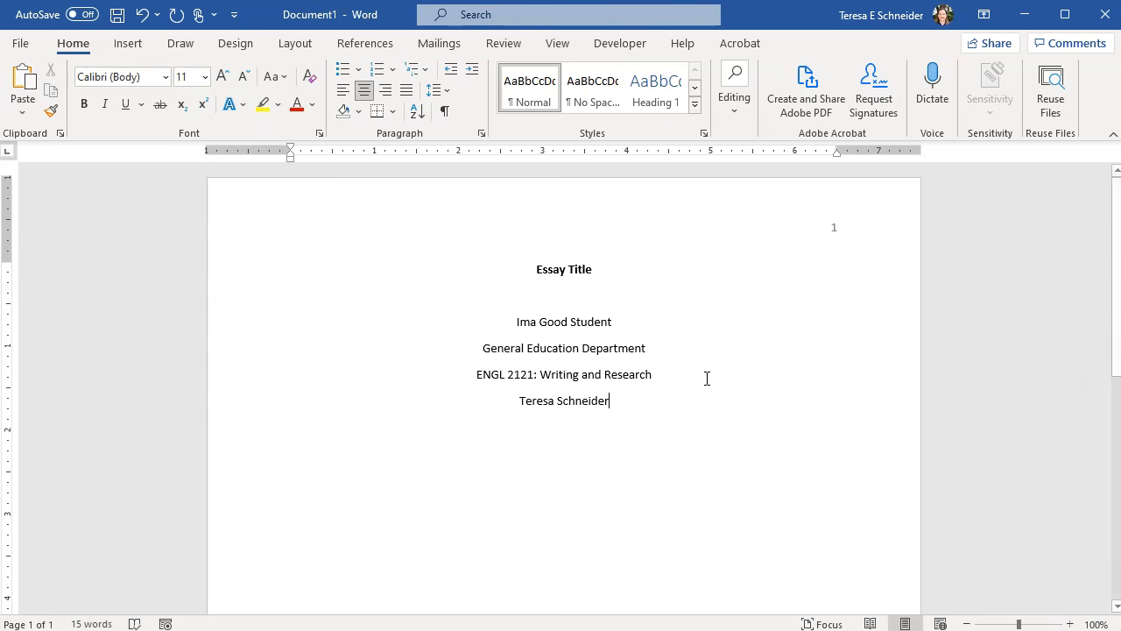
{"action": "left_click", "coordinate": [493, 397]}
{"action": "type", "text": "Instruc"}
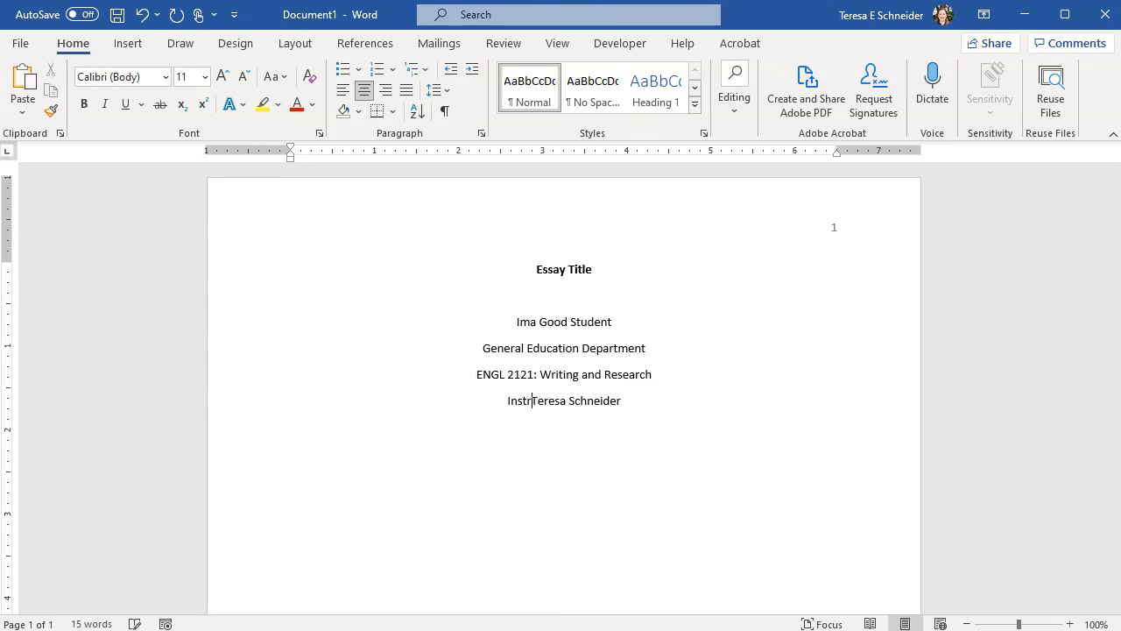
{"action": "type", "text": "tor"}
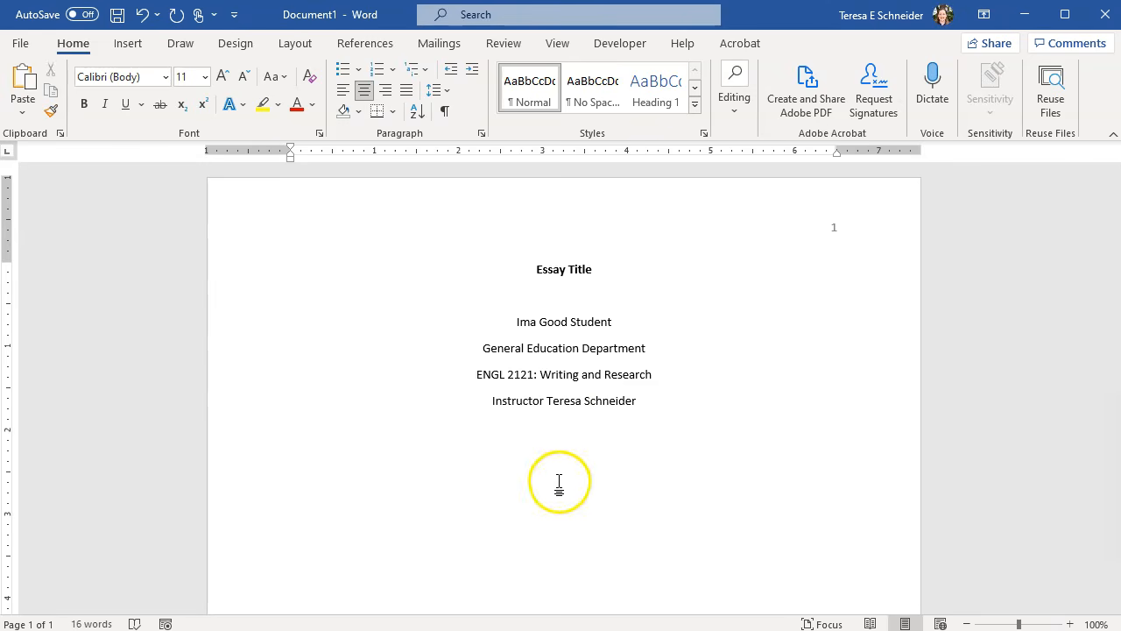
- Add the date line 'May 1, 2022' below the instructor line
{"action": "left_click", "coordinate": [684, 412]}
{"action": "key", "text": "Return"}
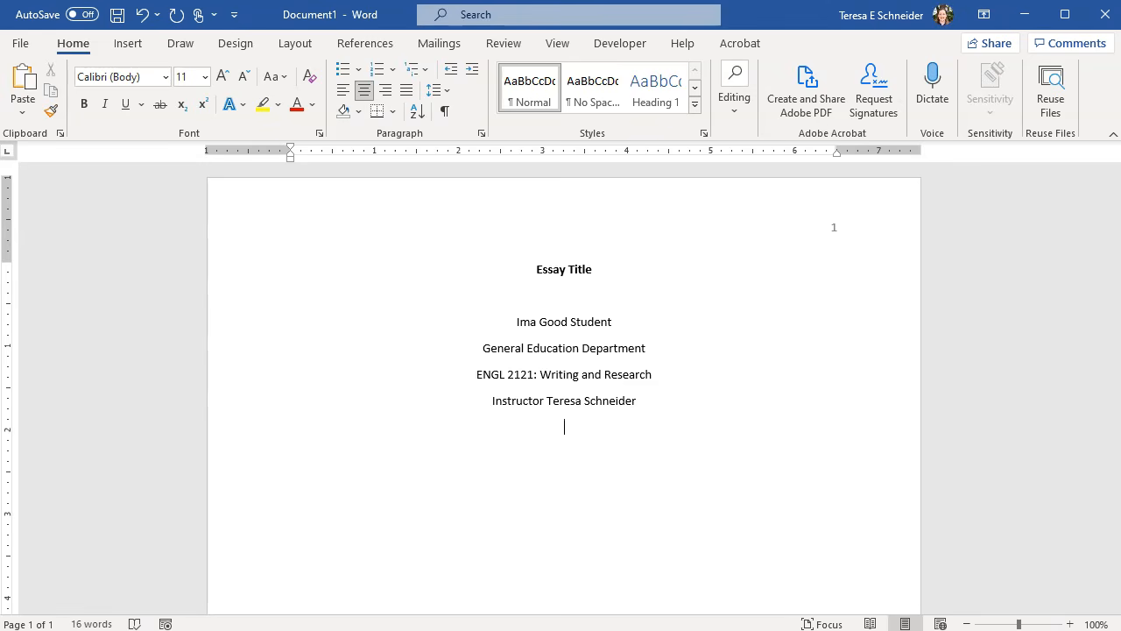
{"action": "type", "text": "May 1, 2022"}
{"action": "left_click", "coordinate": [663, 419]}
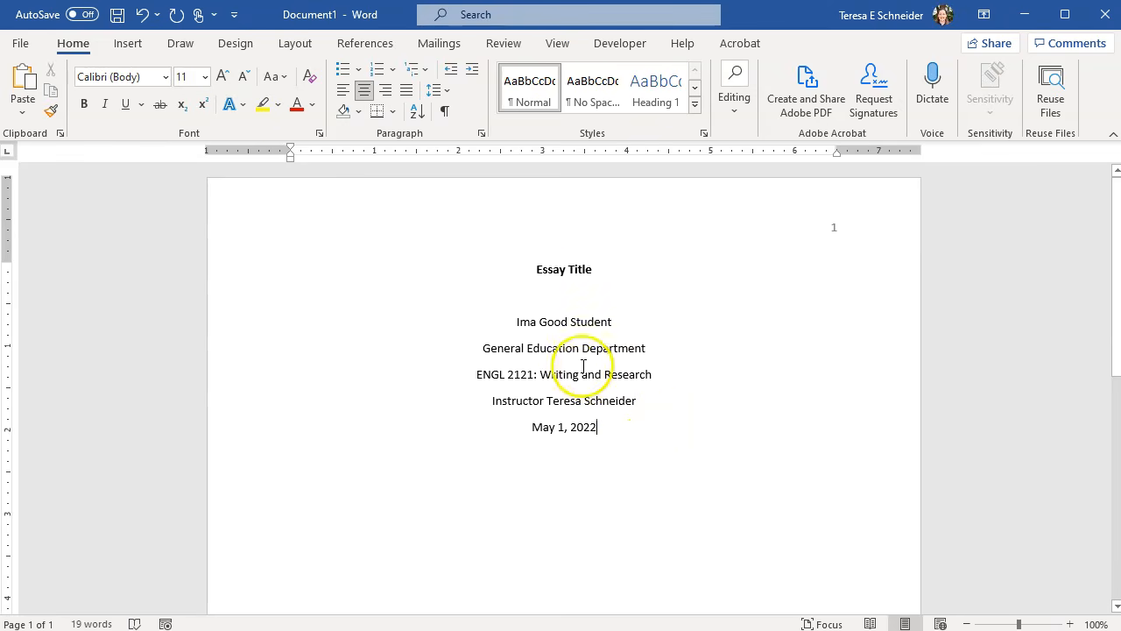
{"action": "left_click", "coordinate": [533, 270]}
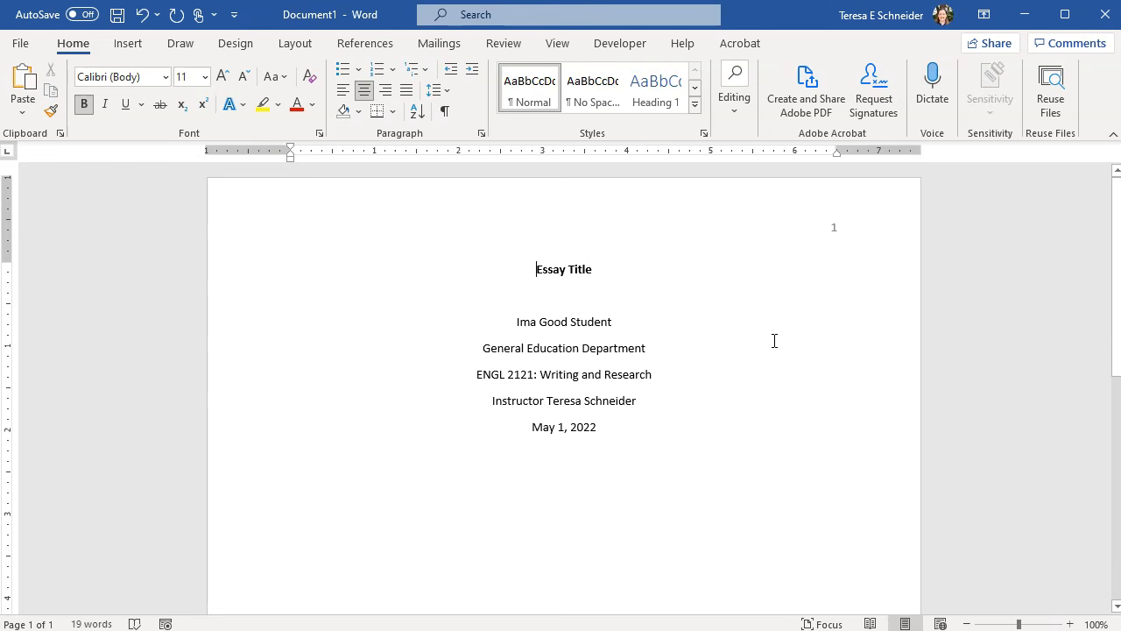
{"action": "left_click", "coordinate": [708, 316]}
{"action": "key", "text": "Return"}
{"action": "key", "text": "Return"}
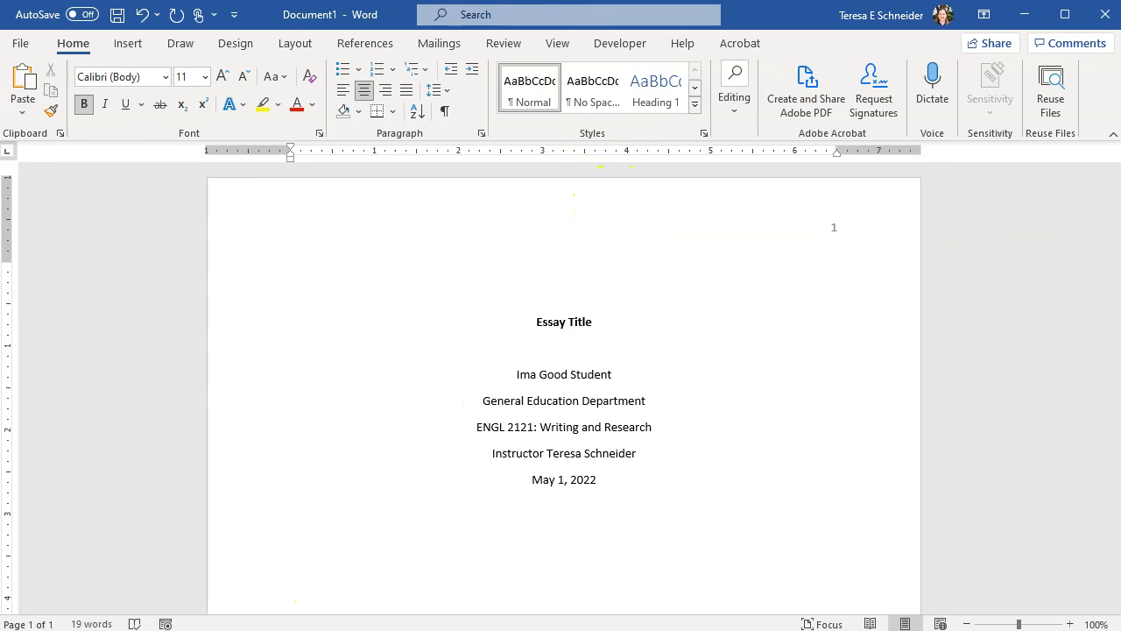
{"action": "left_click", "coordinate": [630, 487]}
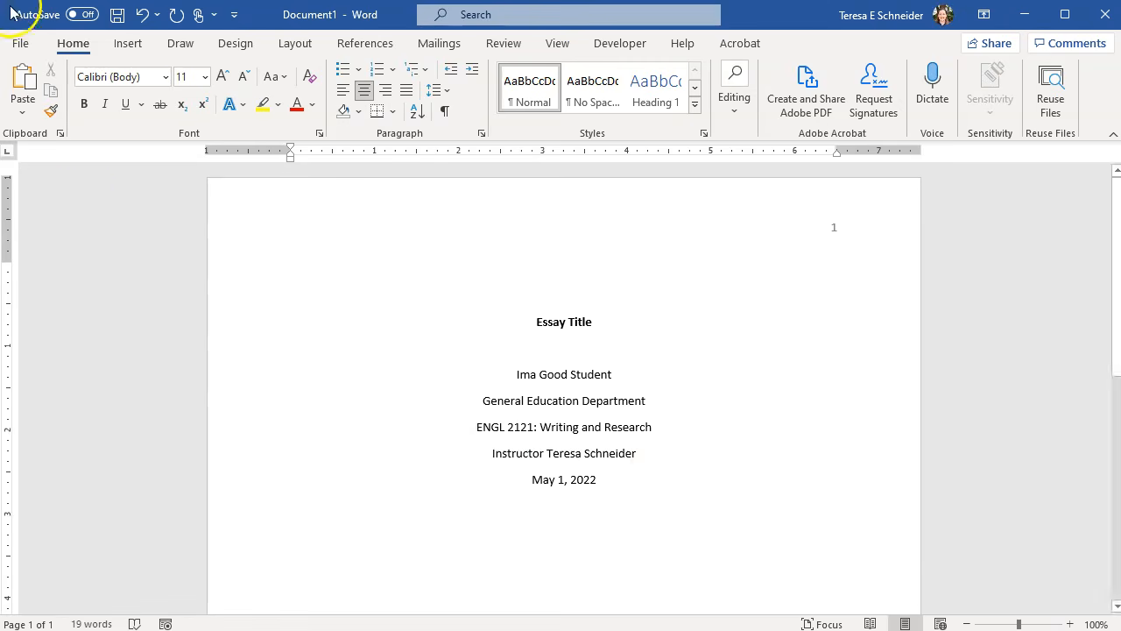
- Add blank lines below the date until the insertion point reaches page 2
{"action": "left_click", "coordinate": [130, 45]}
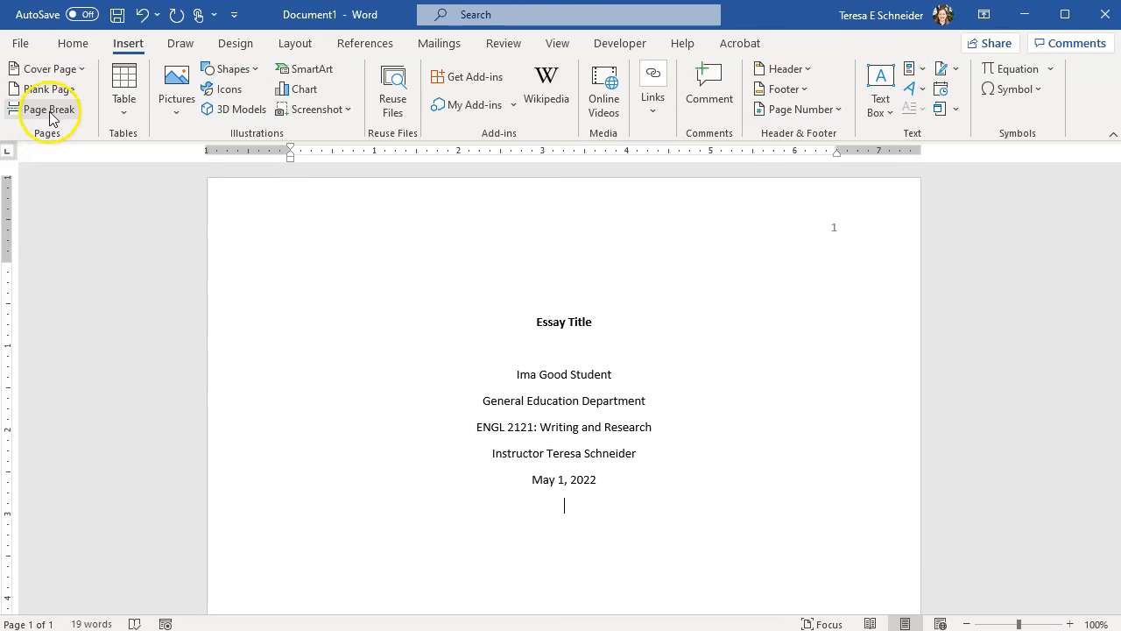
{"action": "left_click", "coordinate": [645, 525]}
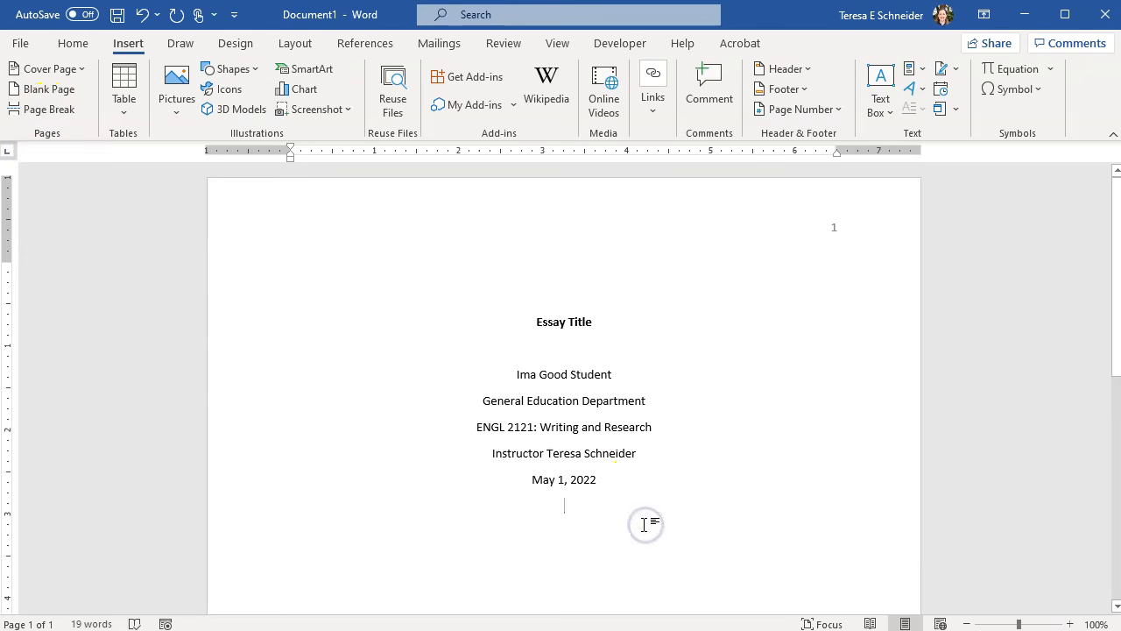
{"action": "key", "text": "Return"}
{"action": "key", "text": "Return"}
{"action": "key", "text": "Return"}
{"action": "key", "text": "Return"}
{"action": "key", "text": "Return"}
{"action": "key", "text": "Return"}
{"action": "key", "text": "Return"}
{"action": "key", "text": "Return"}
{"action": "key", "text": "Return"}
{"action": "key", "text": "Return"}
{"action": "key", "text": "Return"}
{"action": "key", "text": "Return"}
{"action": "key", "text": "Return"}
{"action": "key", "text": "Return"}
{"action": "key", "text": "Return"}
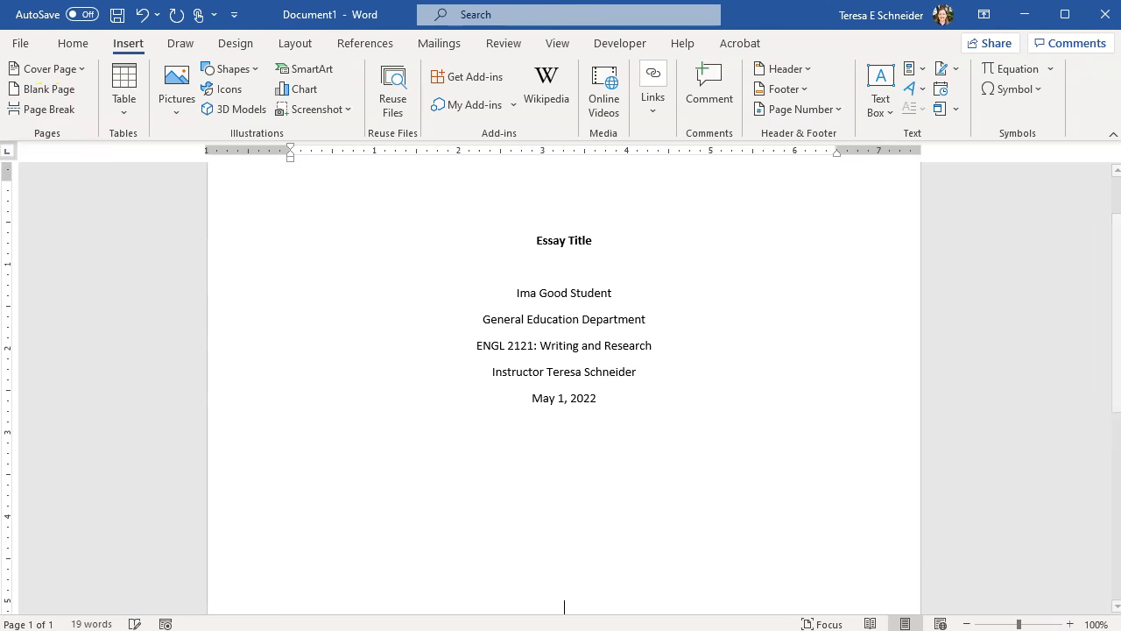
{"action": "key", "text": "Return"}
{"action": "key", "text": "Return"}
{"action": "key", "text": "Return"}
{"action": "key", "text": "Return"}
{"action": "key", "text": "Return"}
{"action": "key", "text": "Return"}
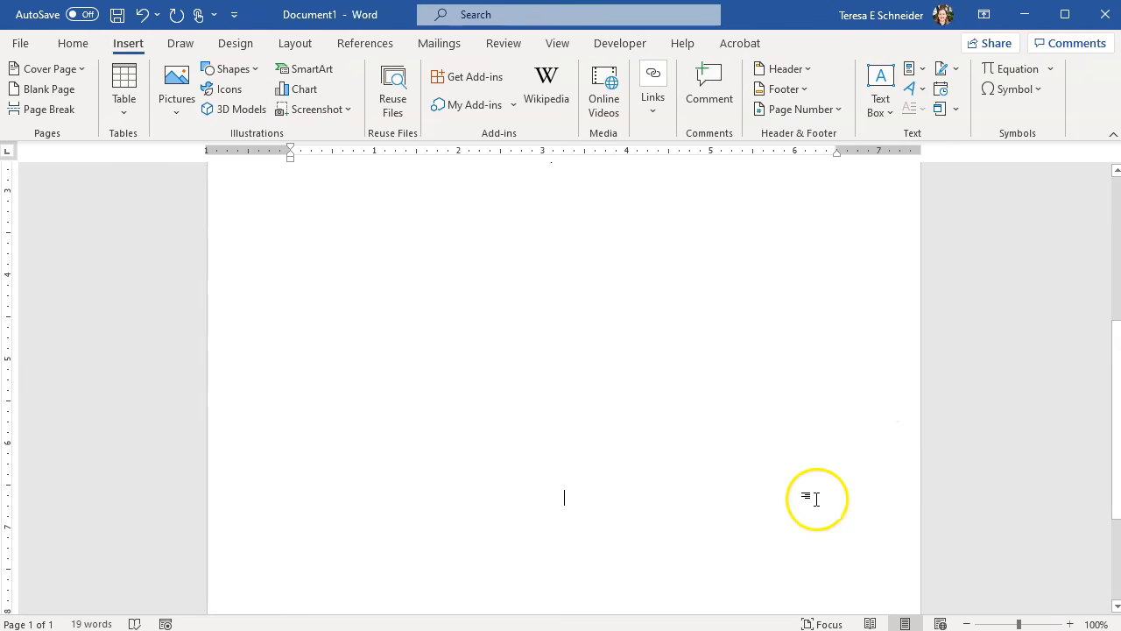
{"action": "key", "text": "Return"}
{"action": "key", "text": "Return"}
{"action": "key", "text": "Return"}
{"action": "key", "text": "Return"}
{"action": "key", "text": "Return"}
{"action": "key", "text": "Return"}
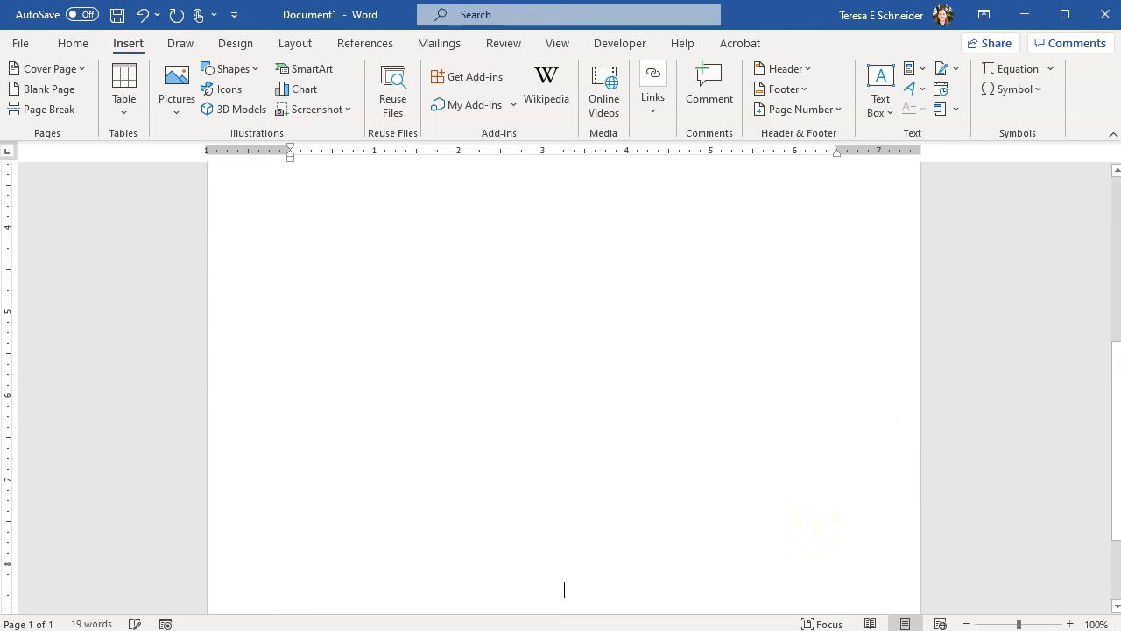
{"action": "key", "text": "Return"}
{"action": "key", "text": "Return"}
{"action": "key", "text": "Return"}
{"action": "key", "text": "Return"}
{"action": "key", "text": "Return"}
{"action": "key", "text": "Return"}
{"action": "key", "text": "Return"}
{"action": "key", "text": "Return"}
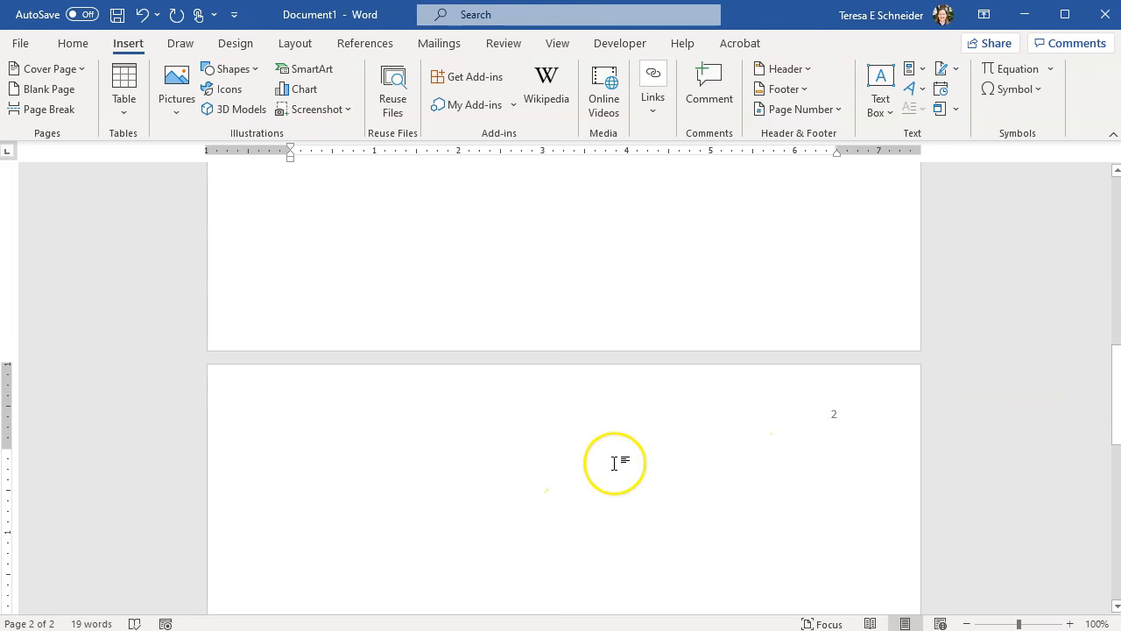
- Type 'Essay Title' at the top of page 2 and start a new line below it
{"action": "key", "text": "Up"}
{"action": "key", "text": "Down"}
{"action": "key", "text": "Up"}
{"action": "key", "text": "Down"}
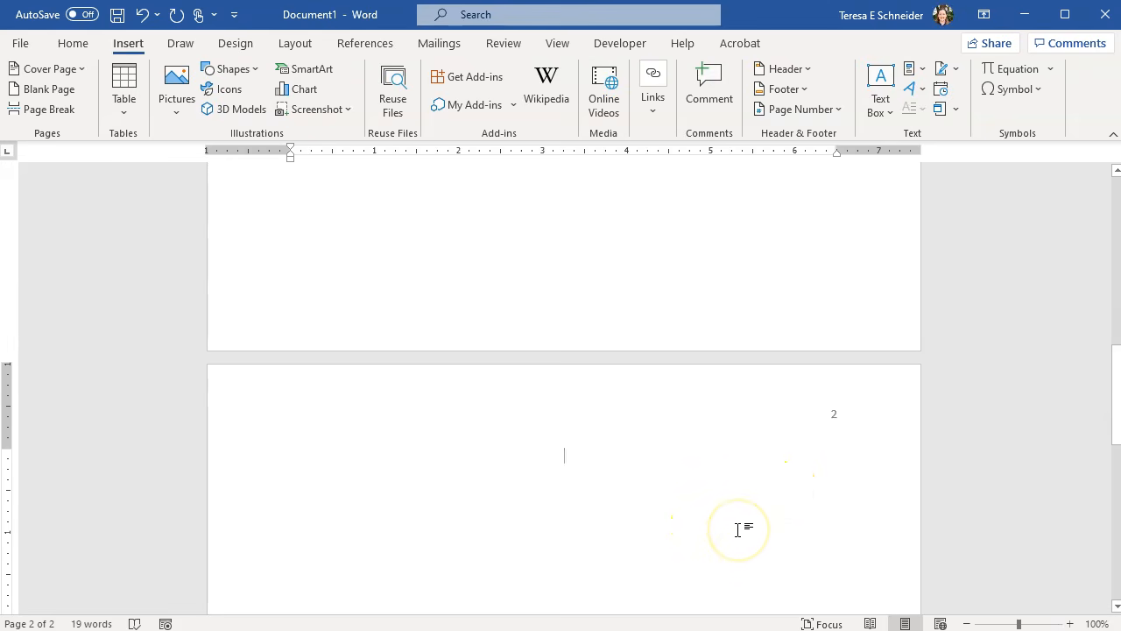
{"action": "type", "text": "Essay Title"}
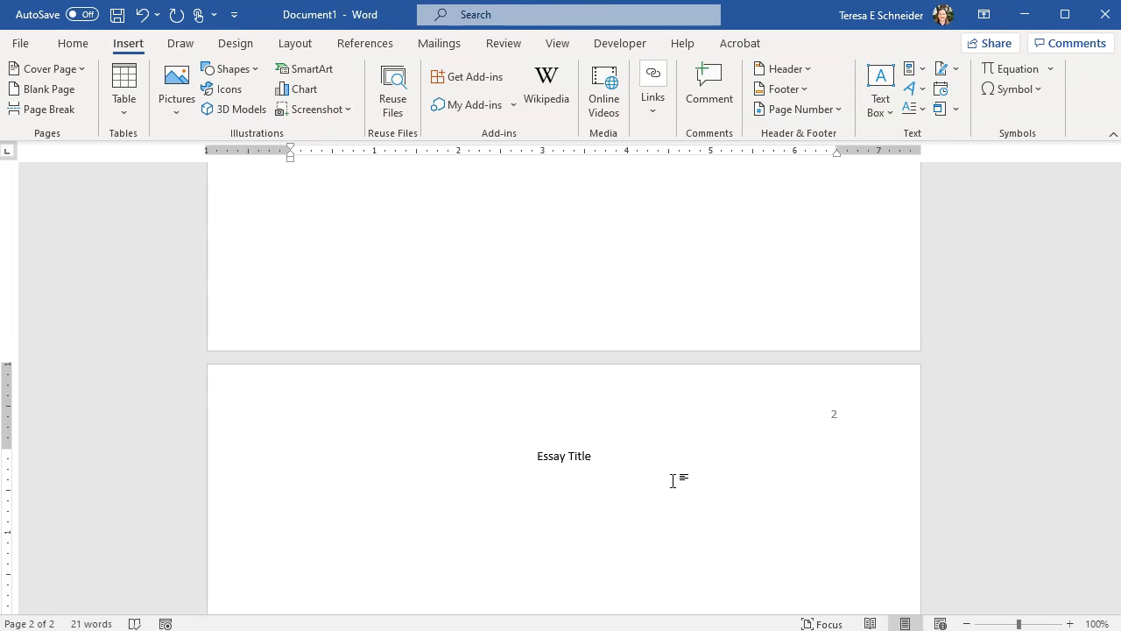
{"action": "key", "text": "Return"}
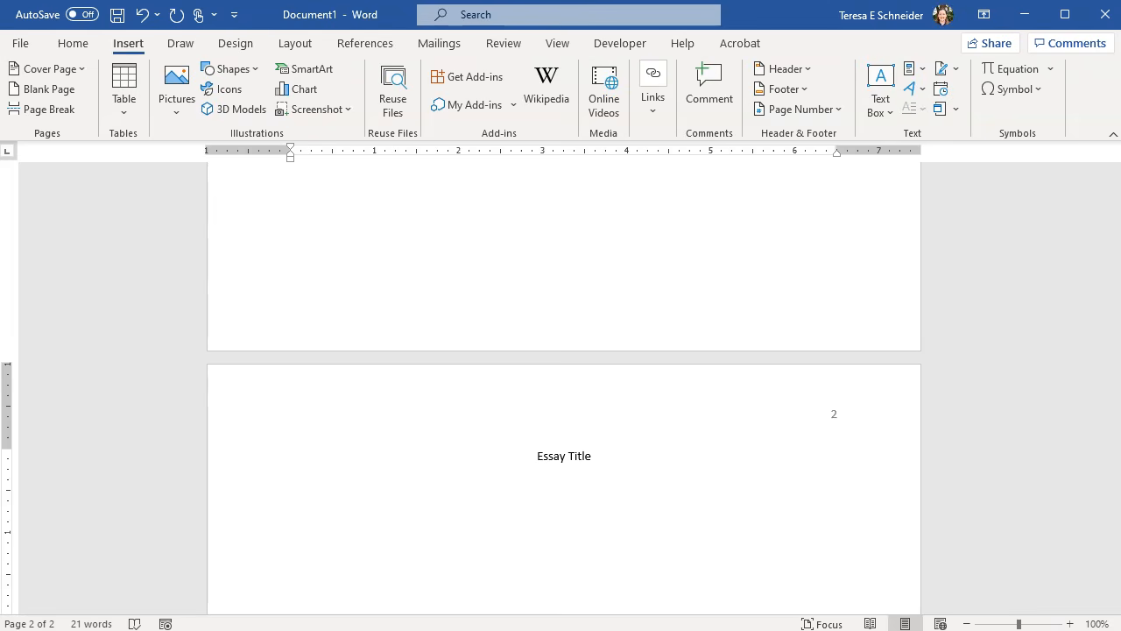
- Left-align the new line and indent it with a tab
{"action": "left_click", "coordinate": [73, 44]}
{"action": "left_click", "coordinate": [343, 90]}
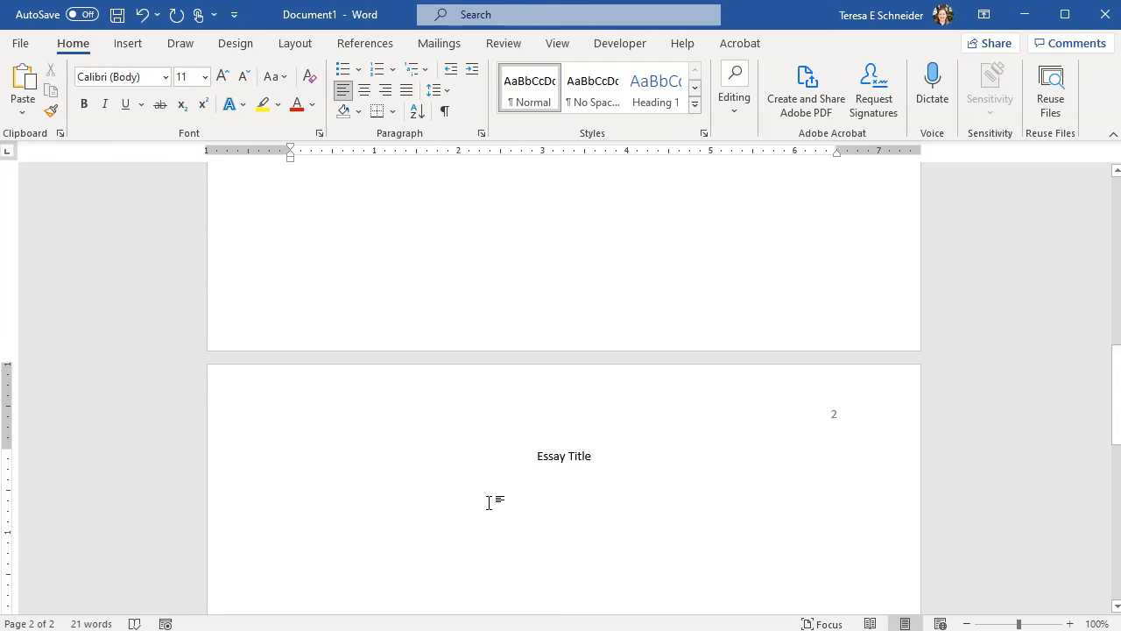
{"action": "key", "text": "Tab"}
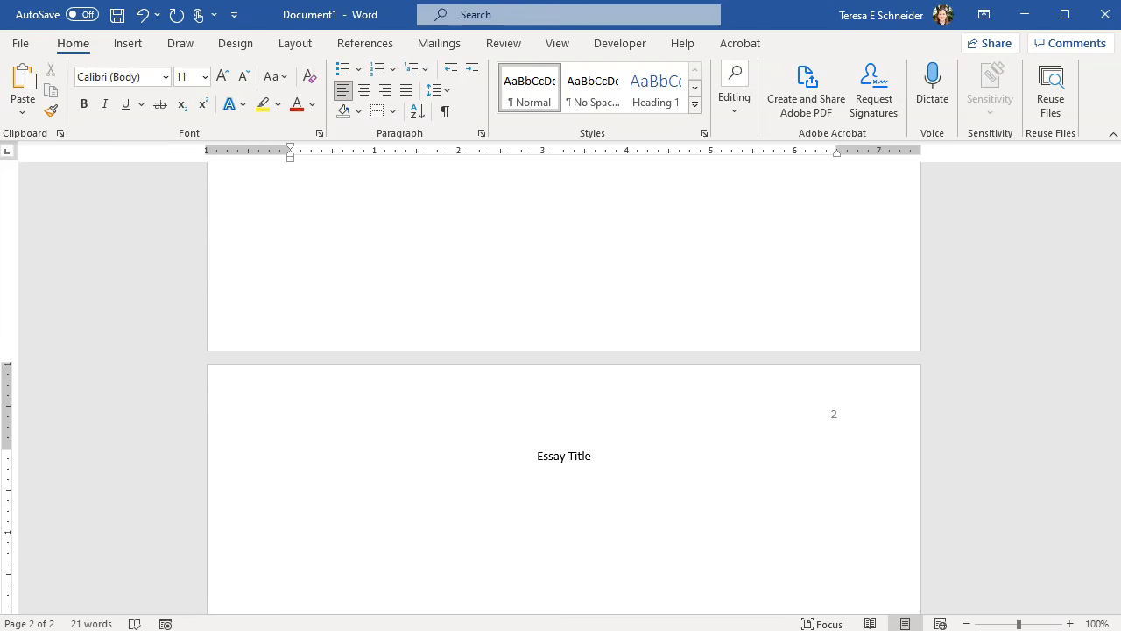
- Write the introduction paragraph 'This is where you start writing your essay...' and select the page-2 title
{"action": "type", "text": "This is where you start"}
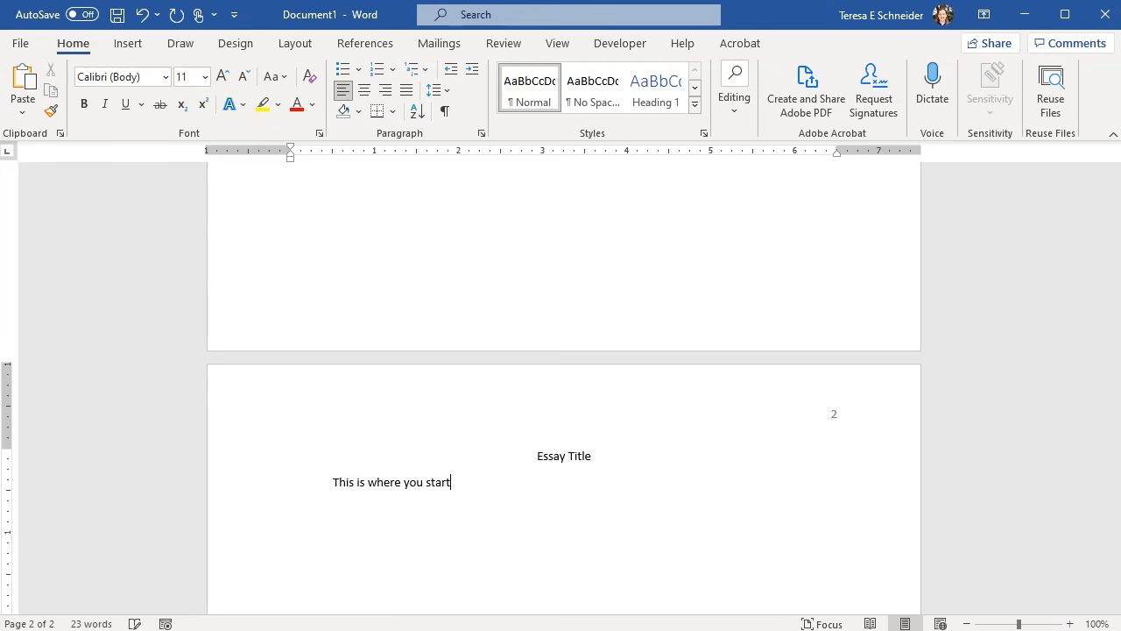
{"action": "type", "text": " writing your essay. This is your introduc"}
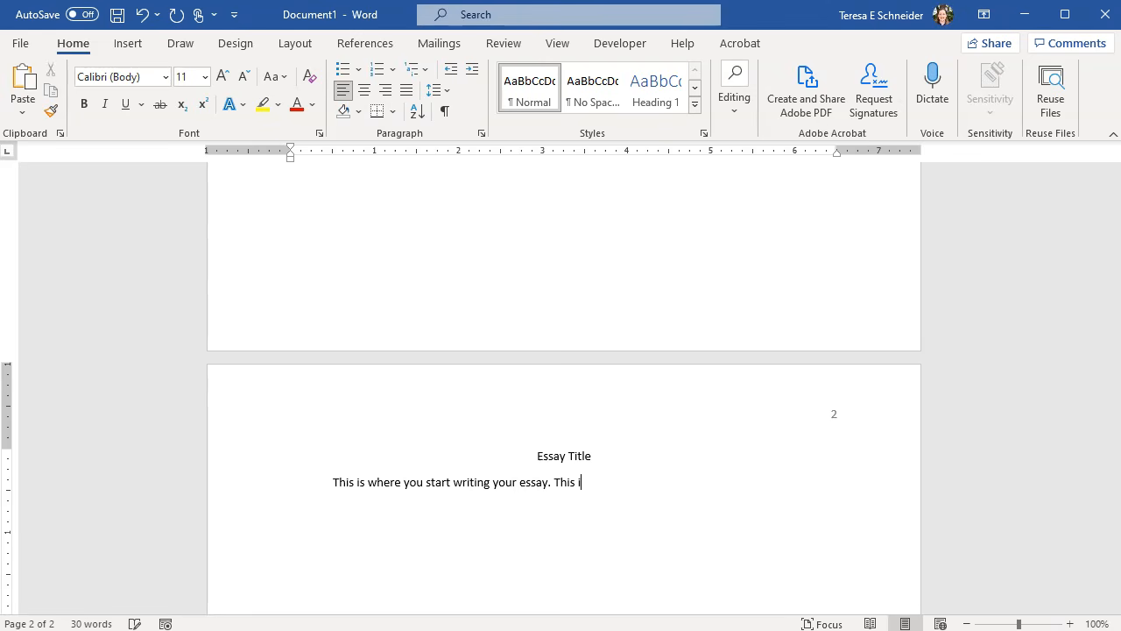
{"action": "type", "text": "tion paragraph..."}
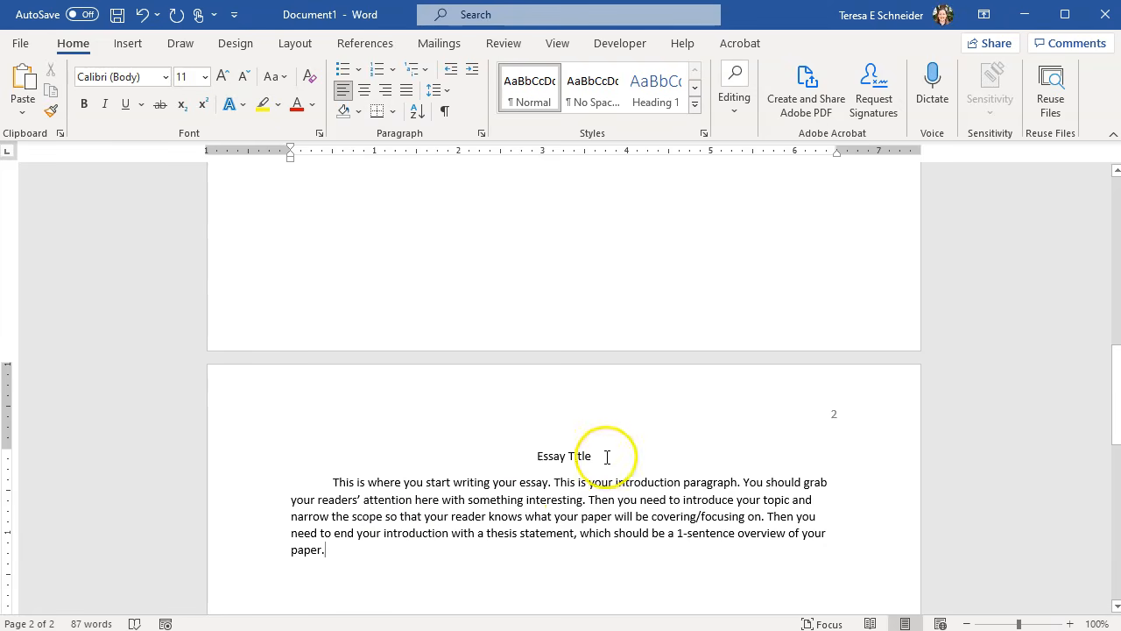
{"action": "left_click_drag", "start_coordinate": [603, 456], "coordinate": [487, 455]}
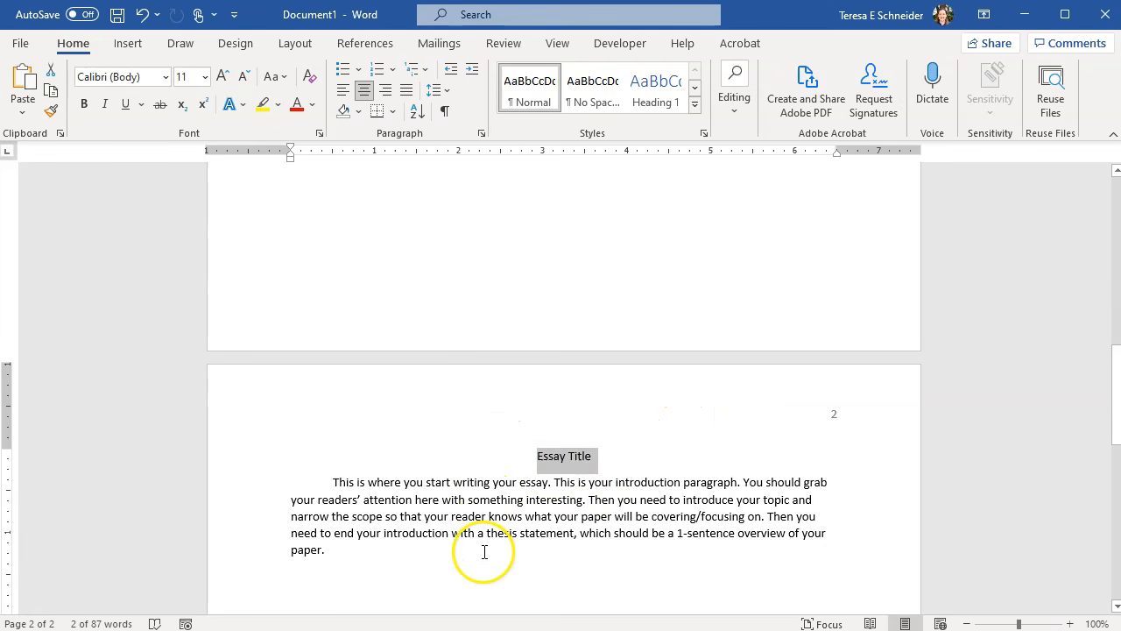
- Make the page-2 'Essay Title' heading bold
{"action": "left_click", "coordinate": [599, 456]}
{"action": "triple_click", "coordinate": [535, 457]}
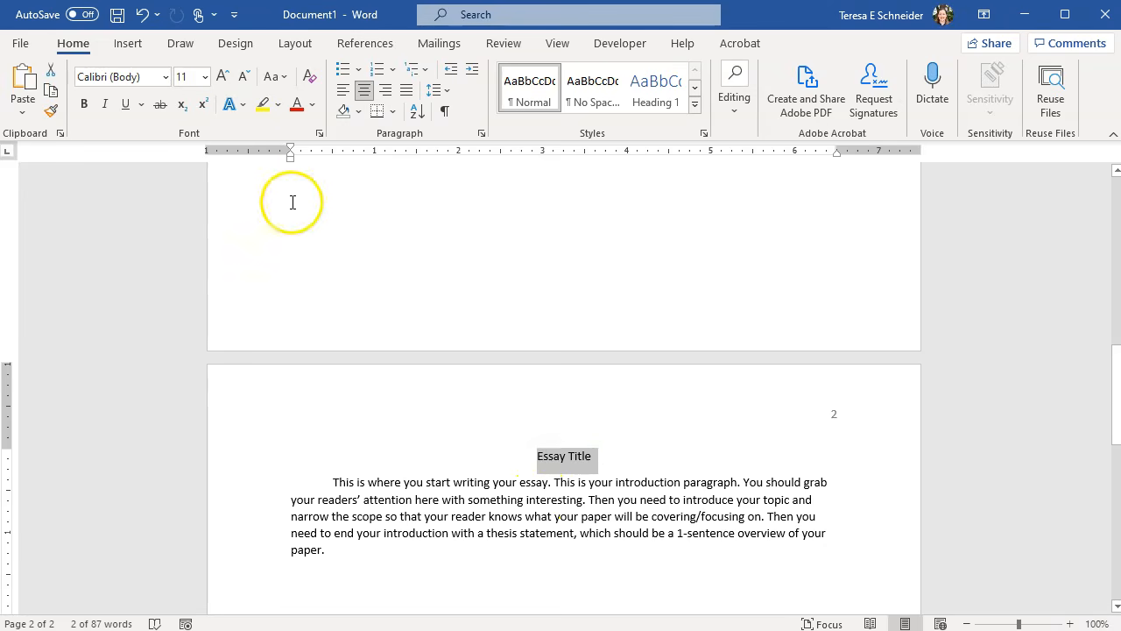
{"action": "left_click", "coordinate": [84, 104]}
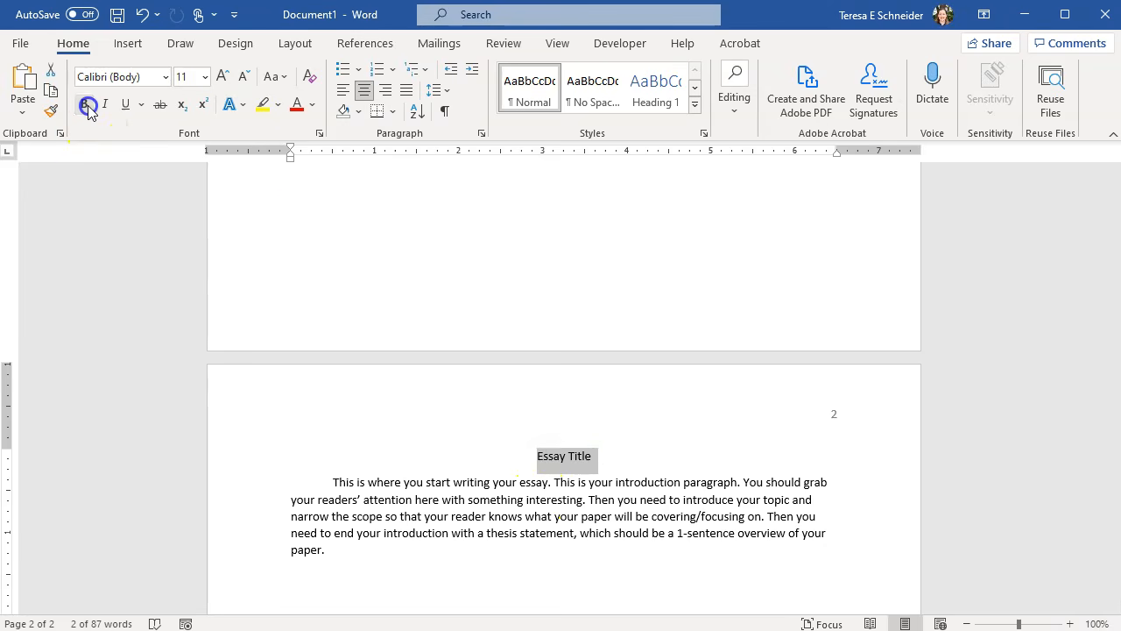
- Start a new line after the introduction paragraph
{"action": "left_click", "coordinate": [660, 461]}
{"action": "left_click", "coordinate": [341, 552]}
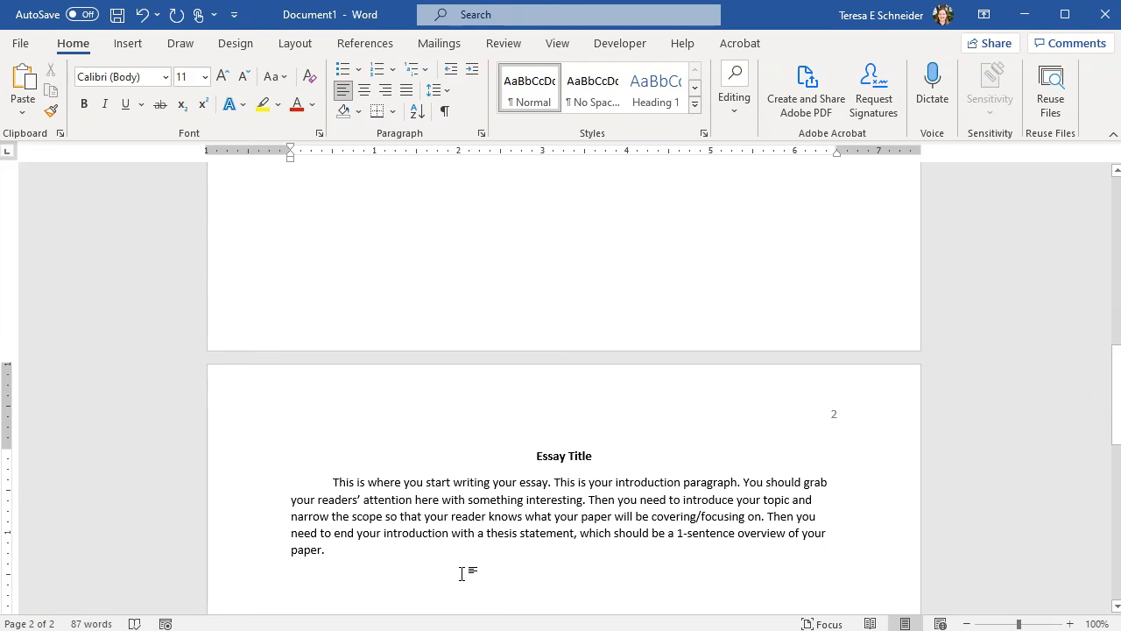
{"action": "key", "text": "Return"}
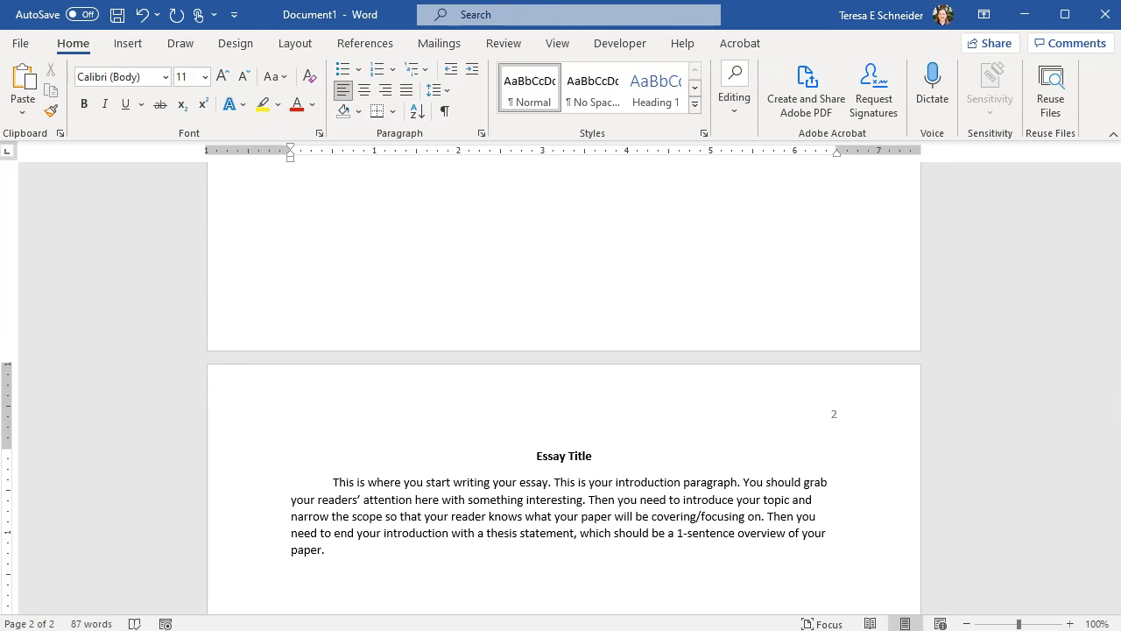
{"action": "scroll", "coordinate": [452, 568], "scroll_direction": "down", "scroll_amount": 4}
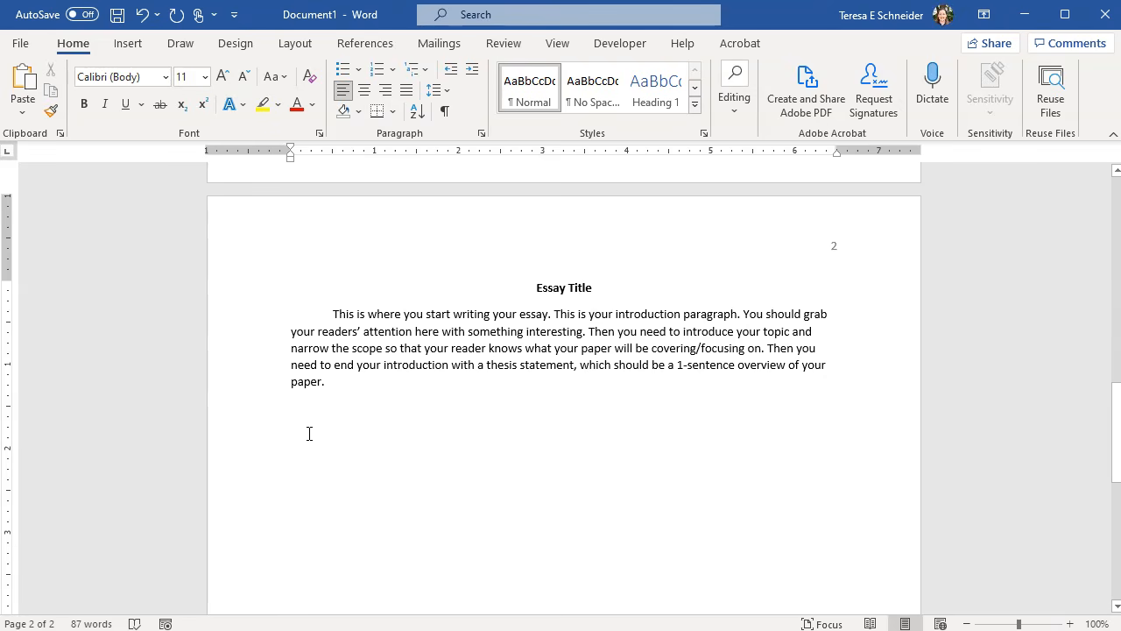
- Add an indented second paragraph line 'This is your second paragraph....'
{"action": "type", "text": "This is your second"}
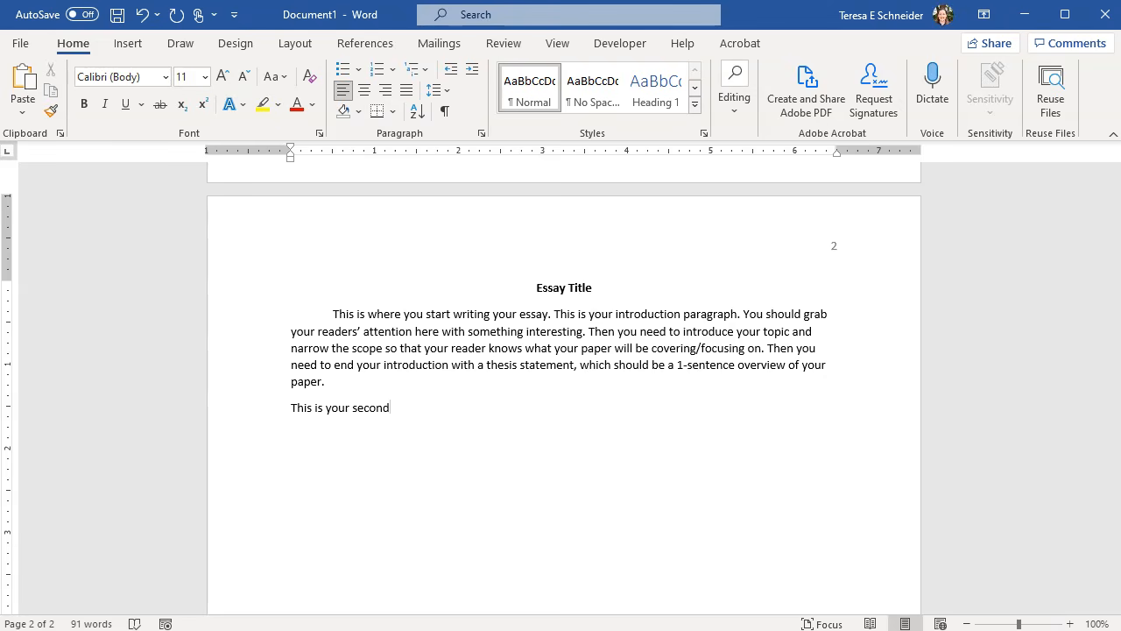
{"action": "left_click", "coordinate": [293, 408]}
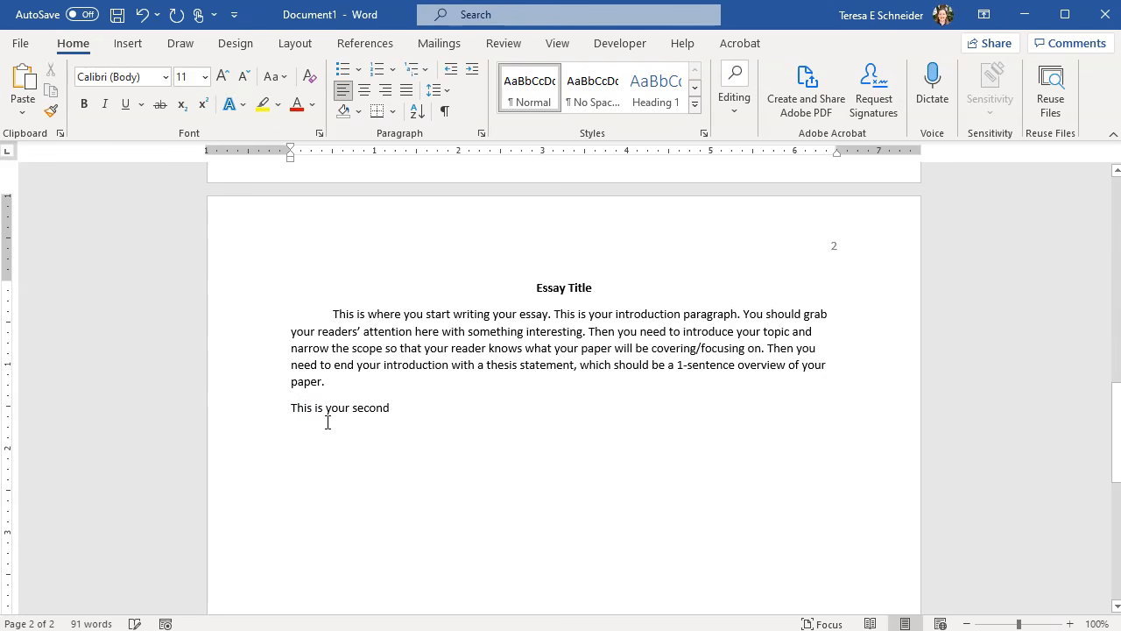
{"action": "key", "text": "Tab"}
{"action": "left_click", "coordinate": [468, 408]}
{"action": "type", "text": "paragraph...."}
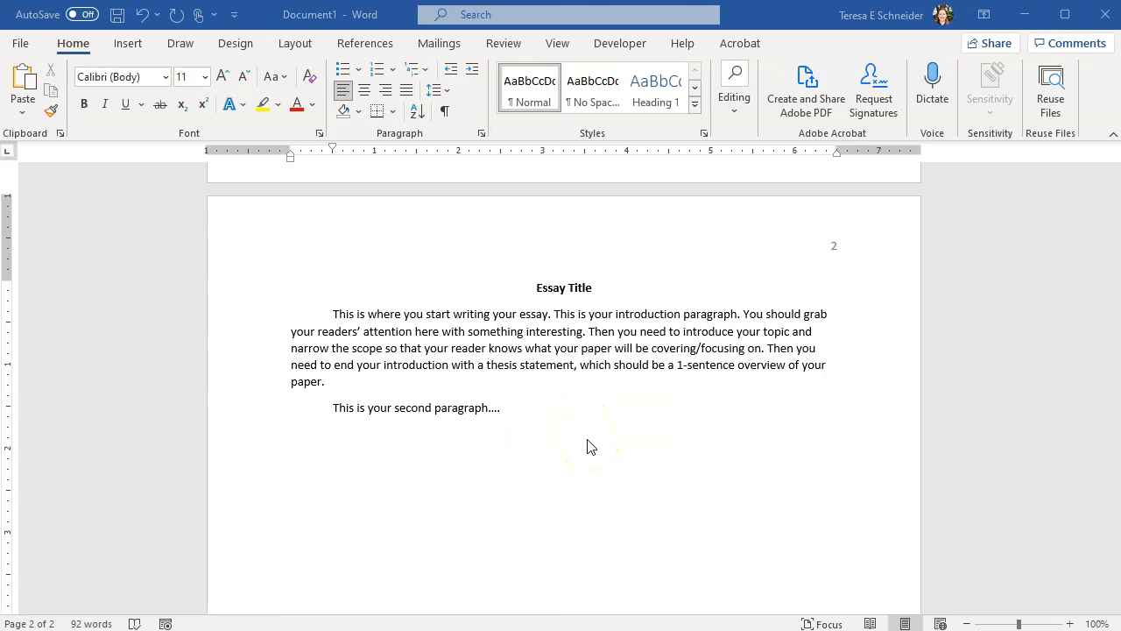
- Select the entire document's text with Ctrl+A
{"action": "double_click", "coordinate": [561, 438]}
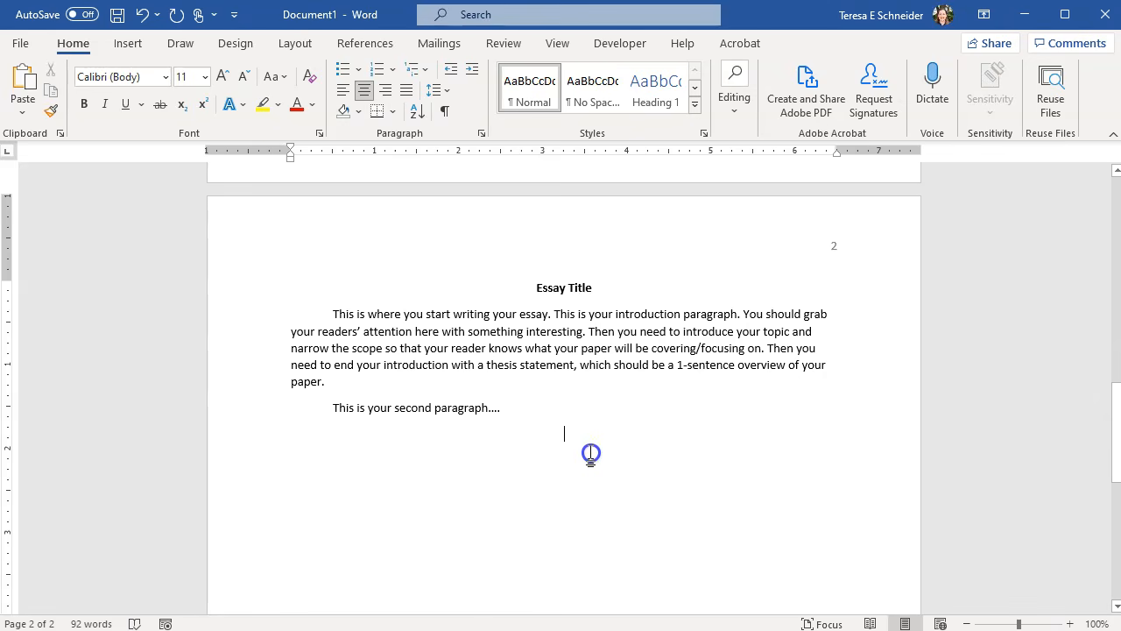
{"action": "key", "text": "ctrl+a"}
{"action": "left_click_drag", "start_coordinate": [296, 40], "coordinate": [295, 41]}
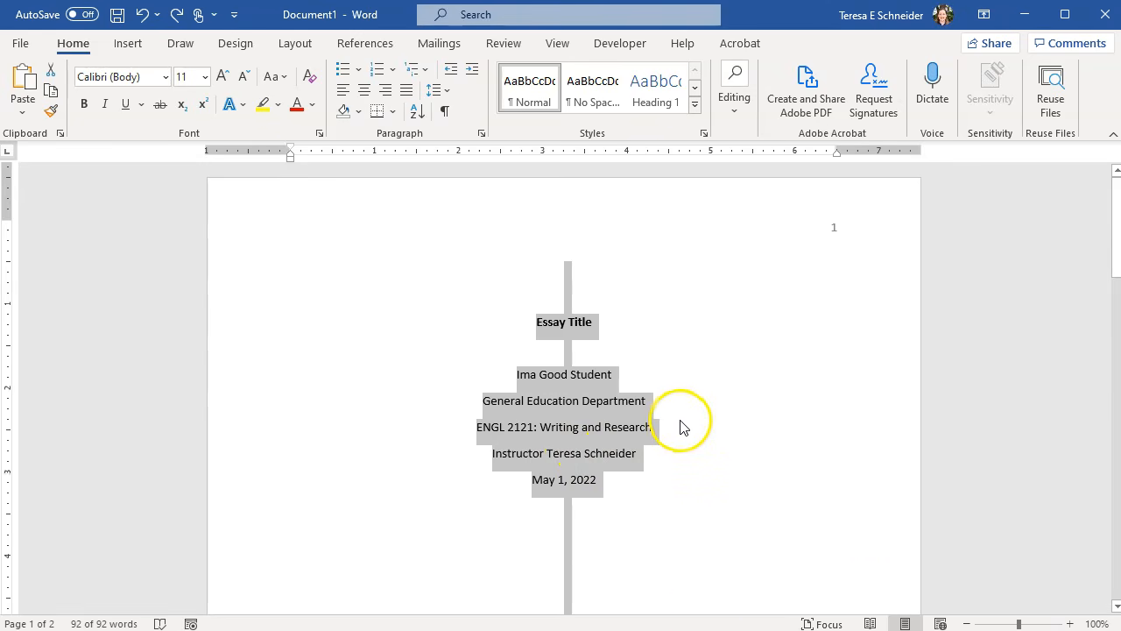
- Apply 2.0 line spacing to the selected text
{"action": "scroll", "coordinate": [687, 447], "scroll_direction": "down", "scroll_amount": 10}
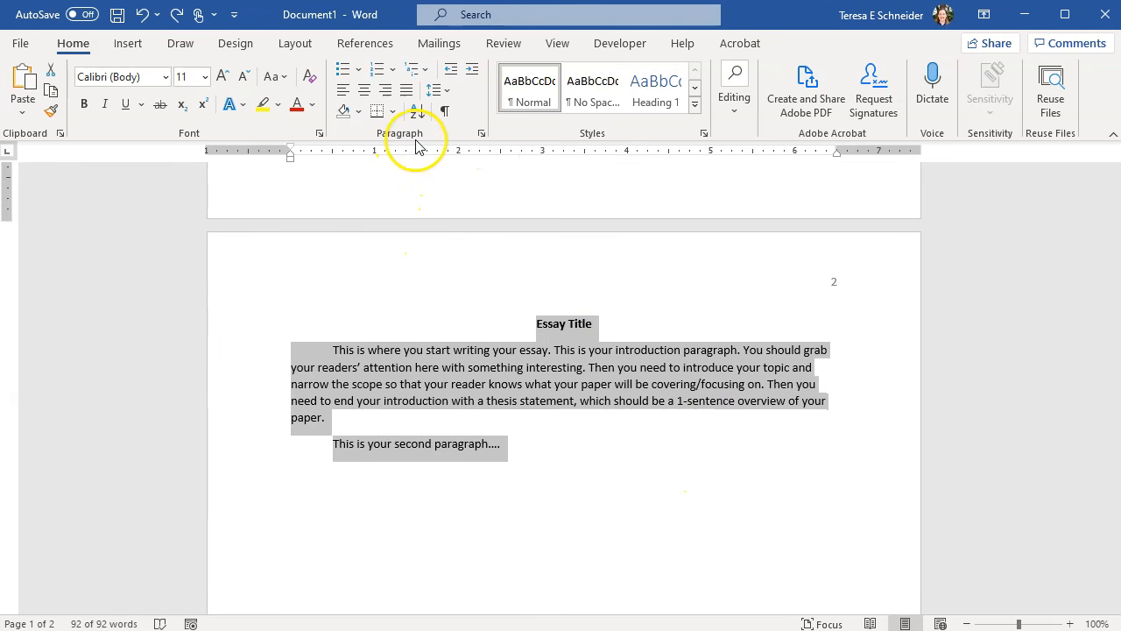
{"action": "left_click", "coordinate": [482, 135]}
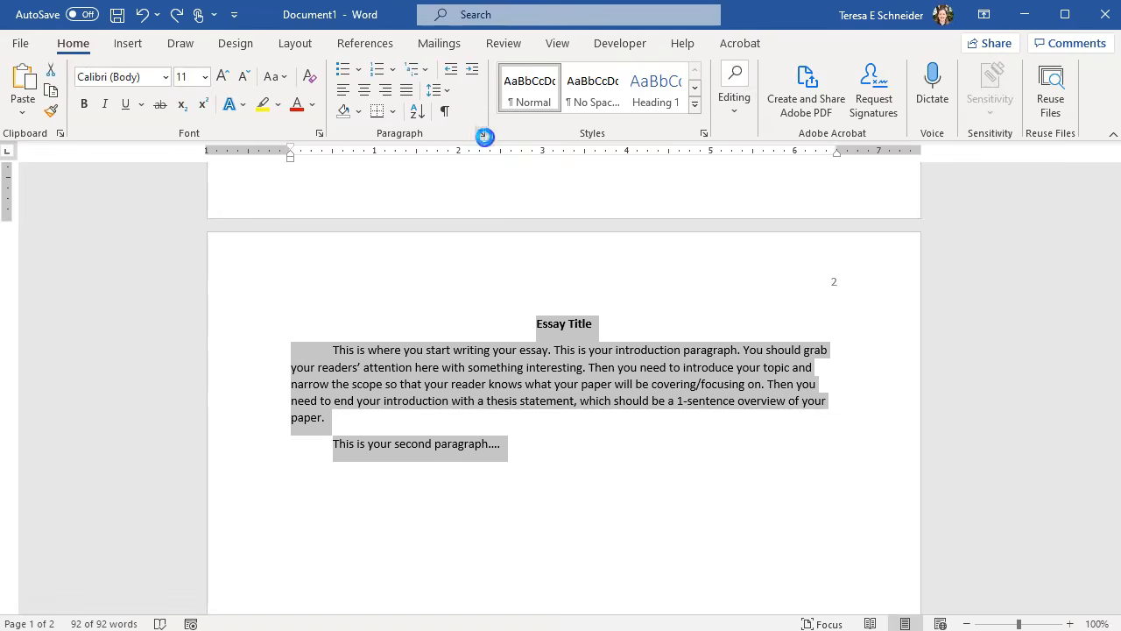
{"action": "left_click", "coordinate": [698, 525]}
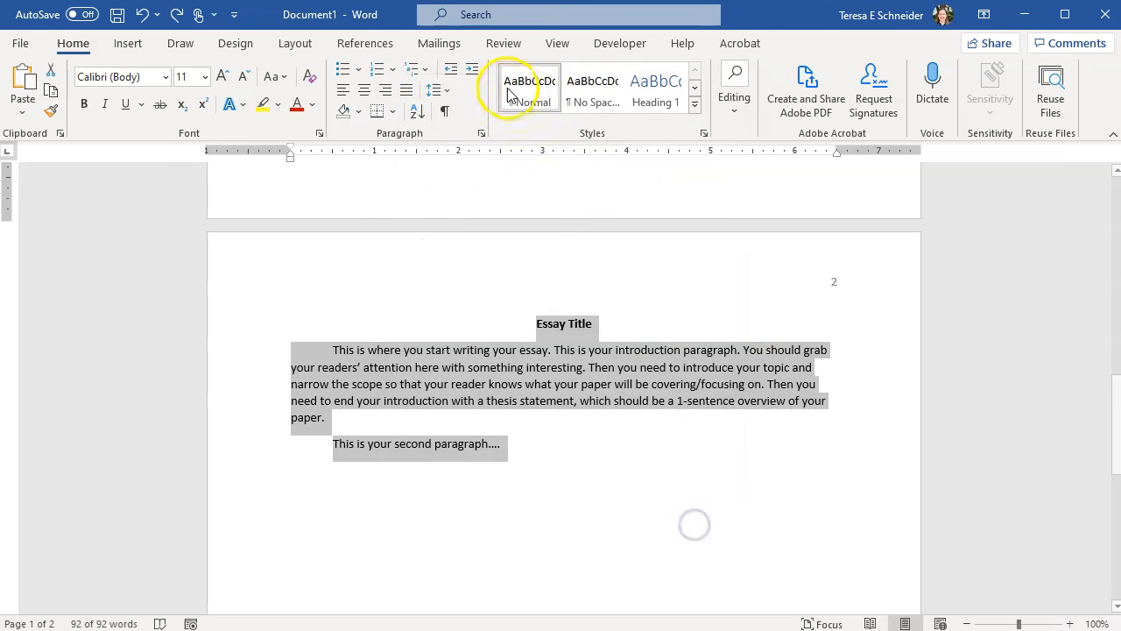
{"action": "left_click", "coordinate": [440, 97]}
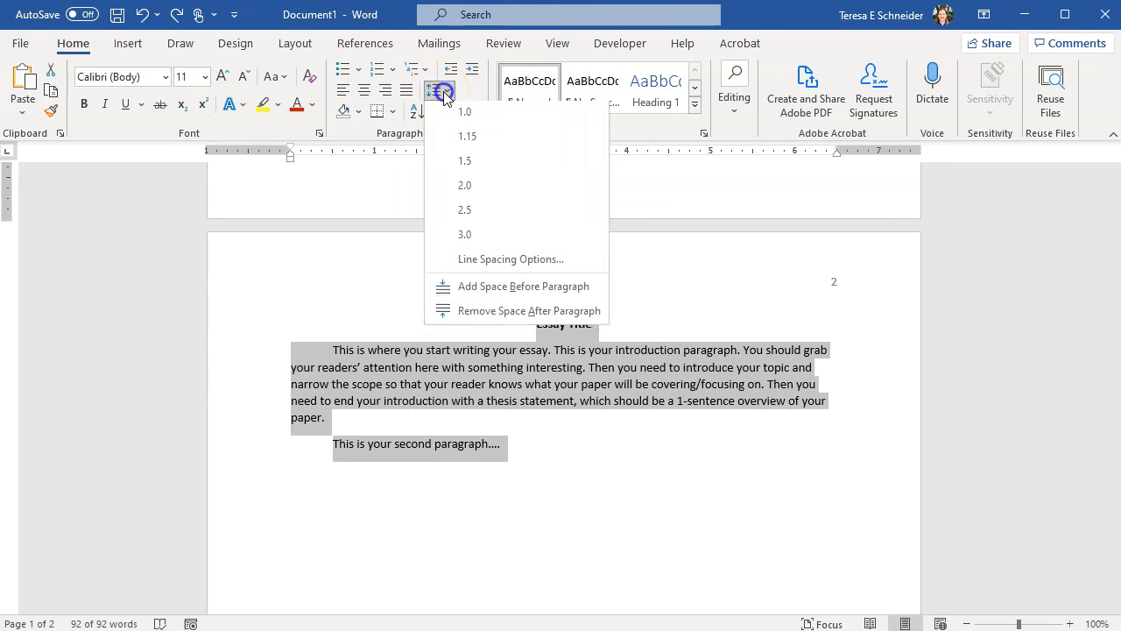
{"action": "left_click", "coordinate": [463, 189]}
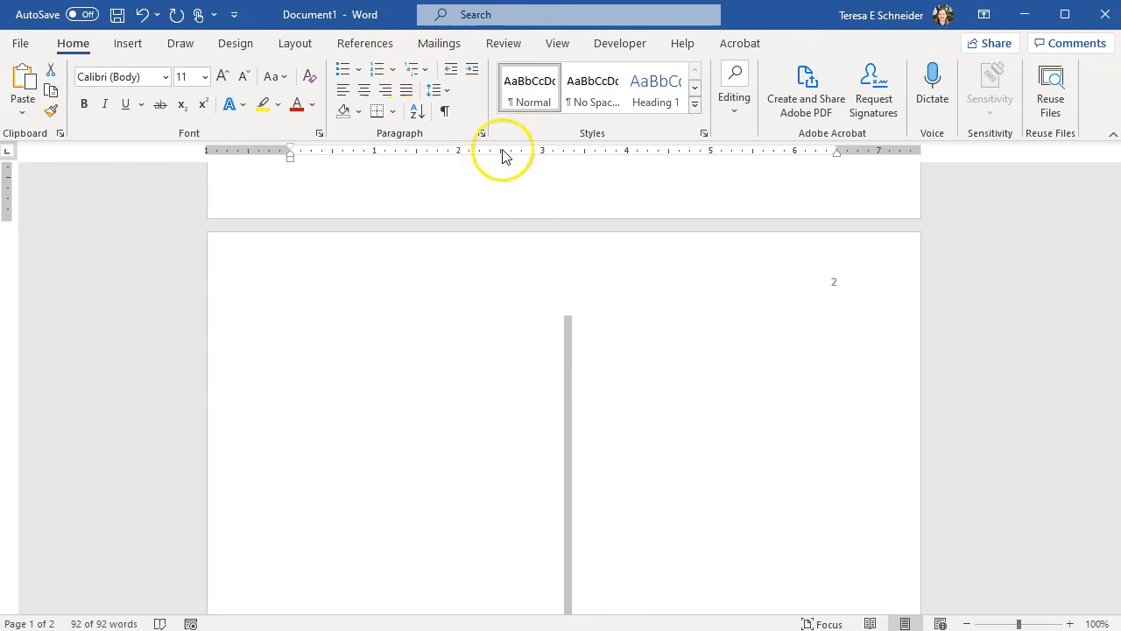
{"action": "left_click", "coordinate": [445, 91]}
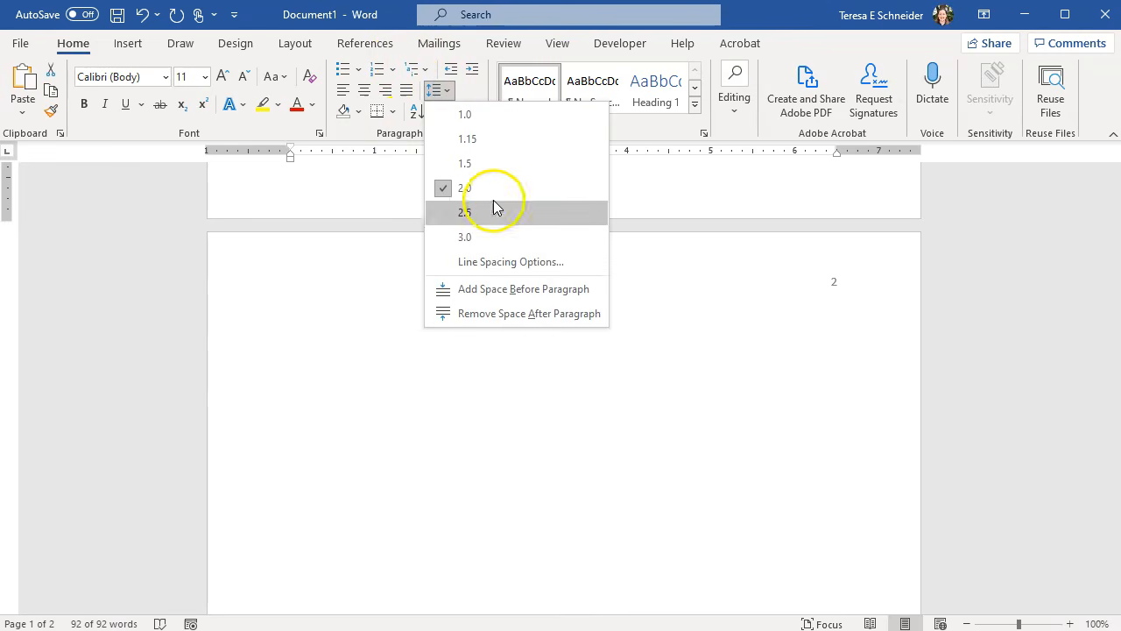
{"action": "left_click", "coordinate": [491, 266]}
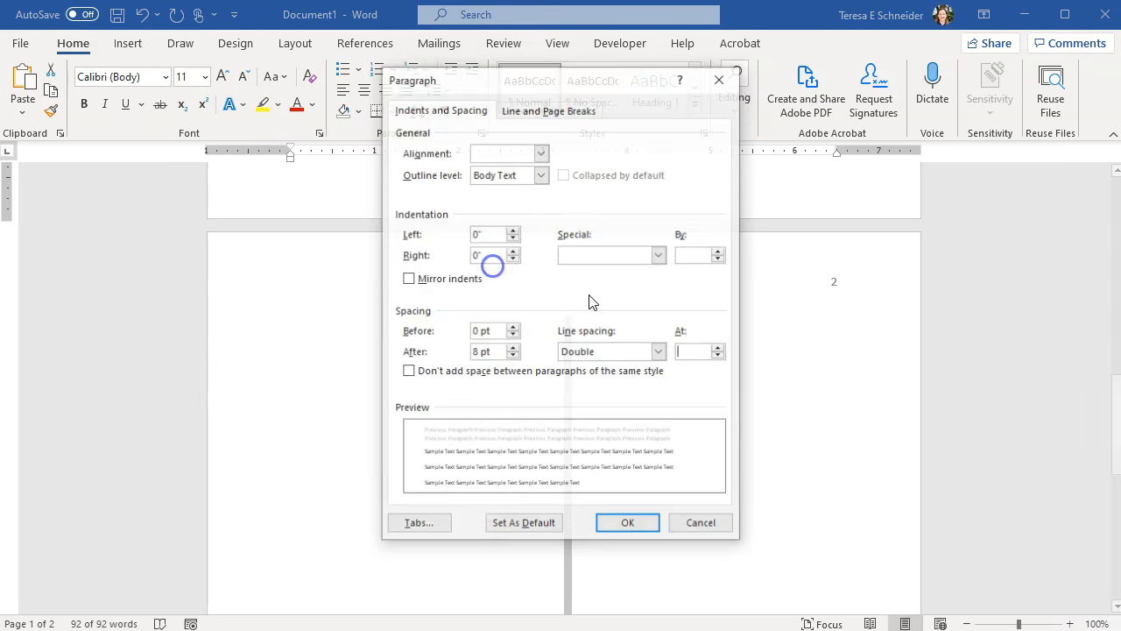
{"action": "left_click", "coordinate": [701, 523]}
- In the Paragraph dialog, keep Double line spacing and set spacing after to 0 pt
{"action": "left_click", "coordinate": [480, 134]}
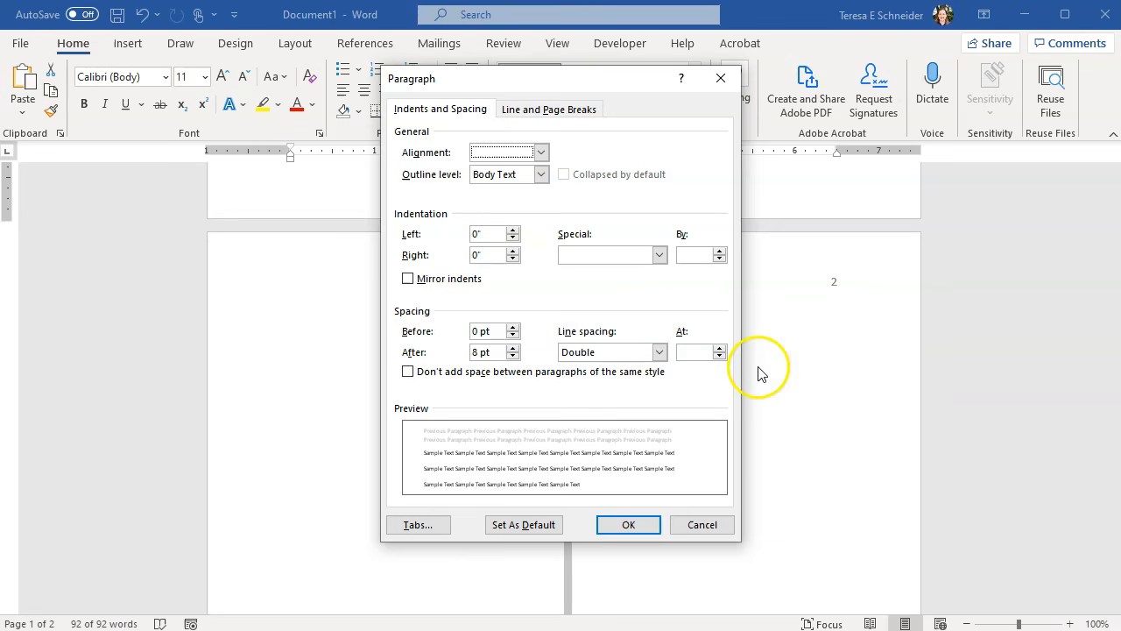
{"action": "left_click", "coordinate": [616, 354]}
{"action": "left_click", "coordinate": [616, 353]}
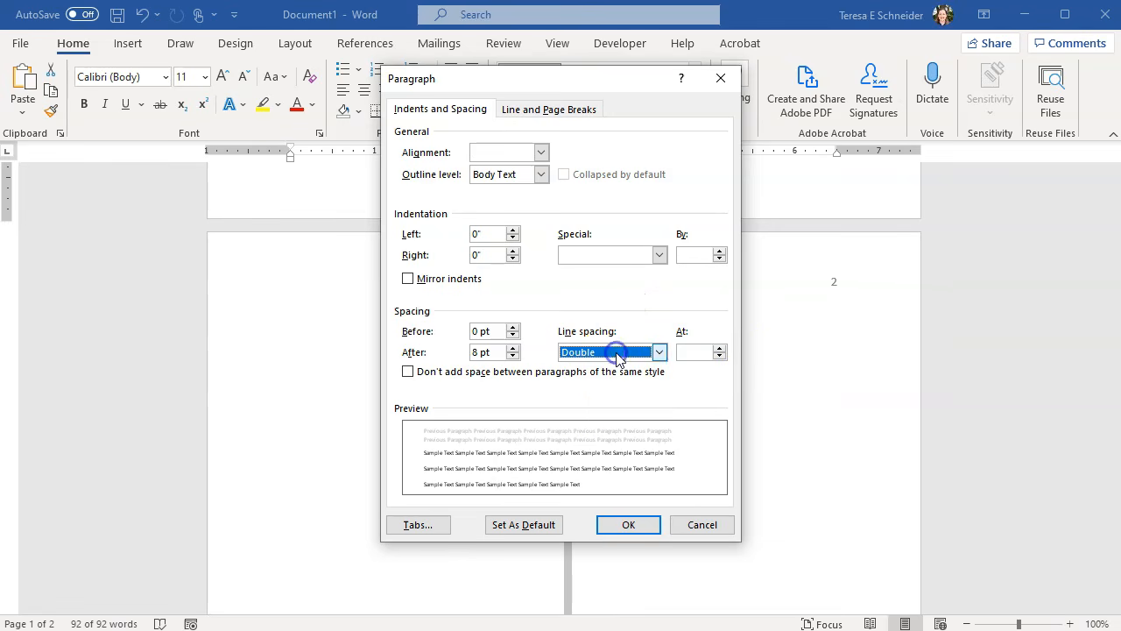
{"action": "left_click_drag", "start_coordinate": [494, 354], "coordinate": [459, 353]}
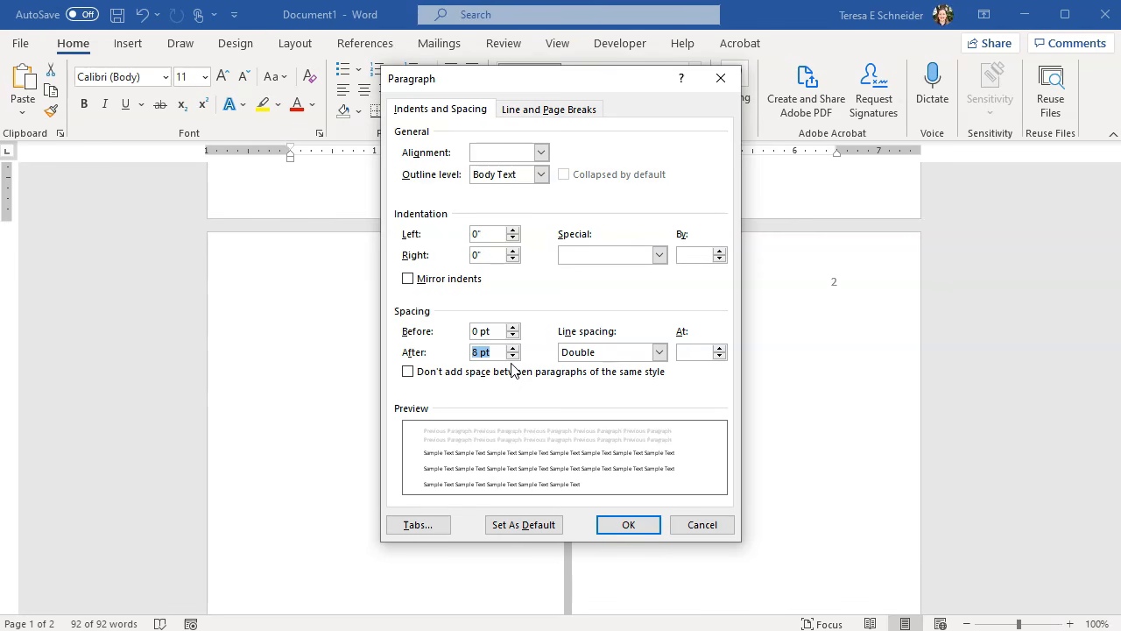
{"action": "type", "text": "0"}
{"action": "left_click", "coordinate": [482, 331]}
{"action": "left_click", "coordinate": [475, 352]}
{"action": "left_click", "coordinate": [477, 332]}
{"action": "left_click", "coordinate": [487, 353]}
{"action": "left_click", "coordinate": [530, 373]}
{"action": "left_click", "coordinate": [407, 373]}
{"action": "double_click", "coordinate": [477, 352]}
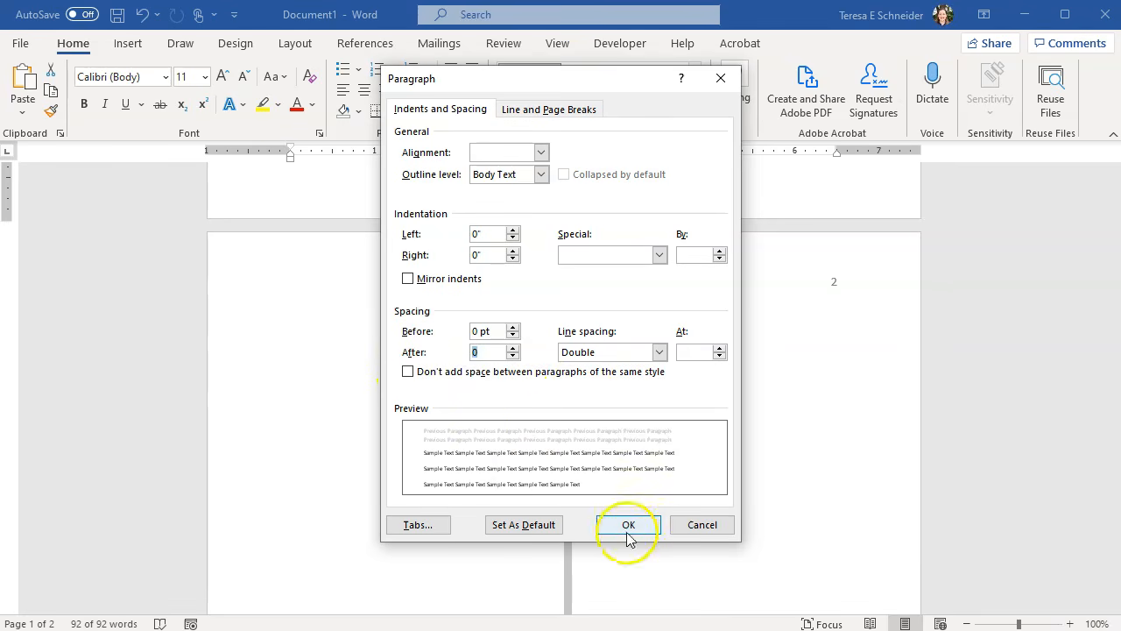
{"action": "left_click", "coordinate": [628, 526]}
{"action": "scroll", "coordinate": [684, 468], "scroll_direction": "up", "scroll_amount": 10}
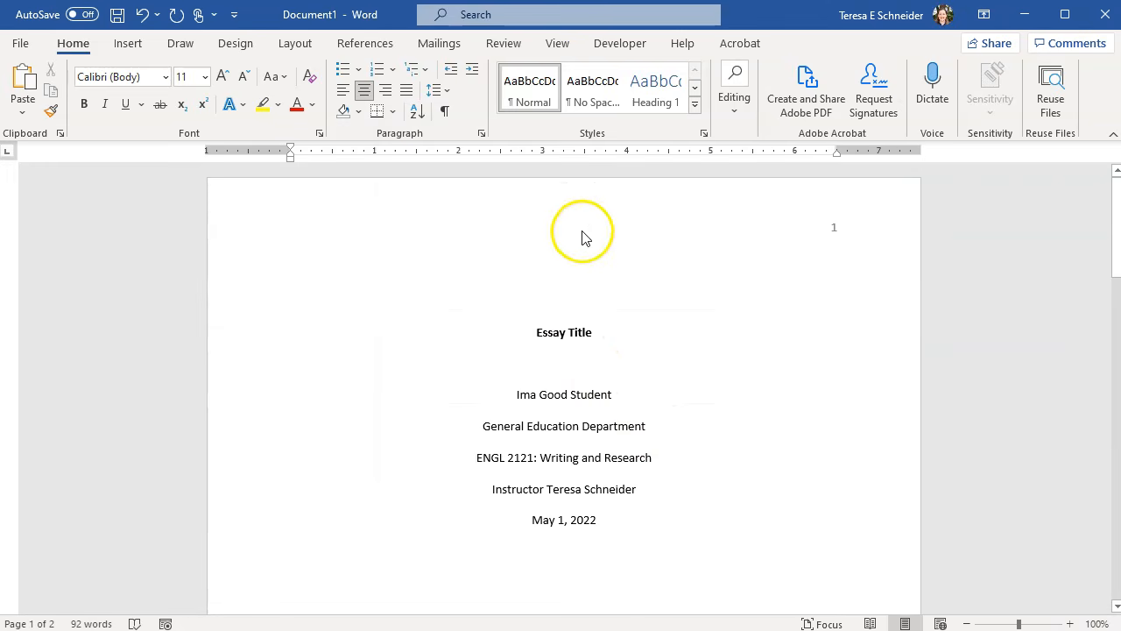
- Delete the blank lines above Essay Title so it moves to the top of page 2
{"action": "left_click", "coordinate": [566, 361]}
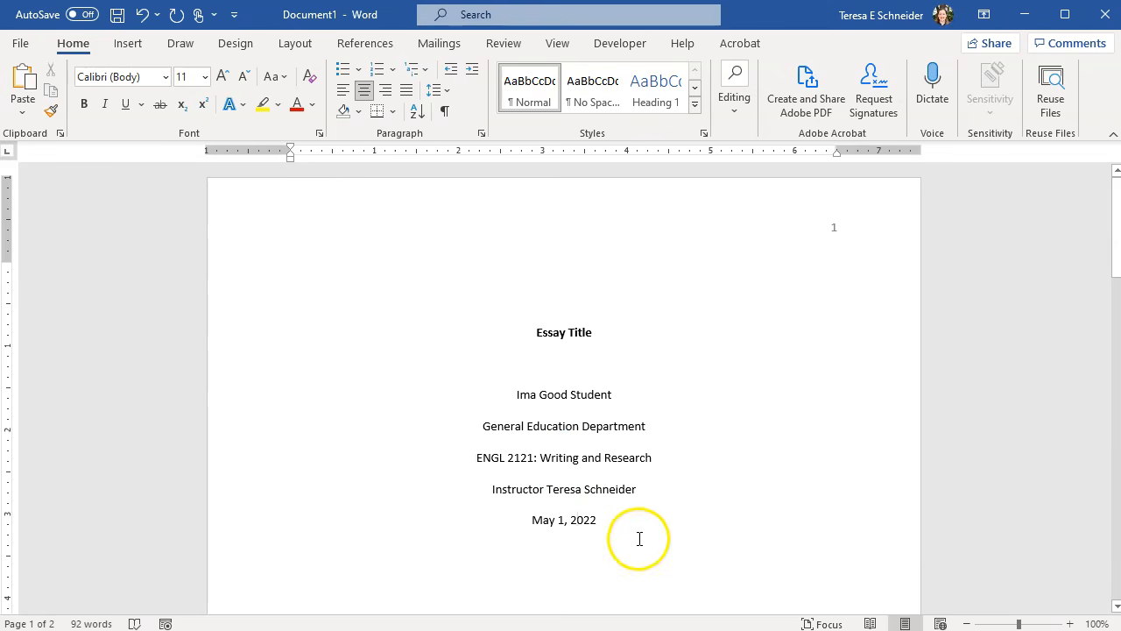
{"action": "scroll", "coordinate": [648, 534], "scroll_direction": "down", "scroll_amount": 10}
{"action": "scroll", "coordinate": [663, 513], "scroll_direction": "up", "scroll_amount": 2}
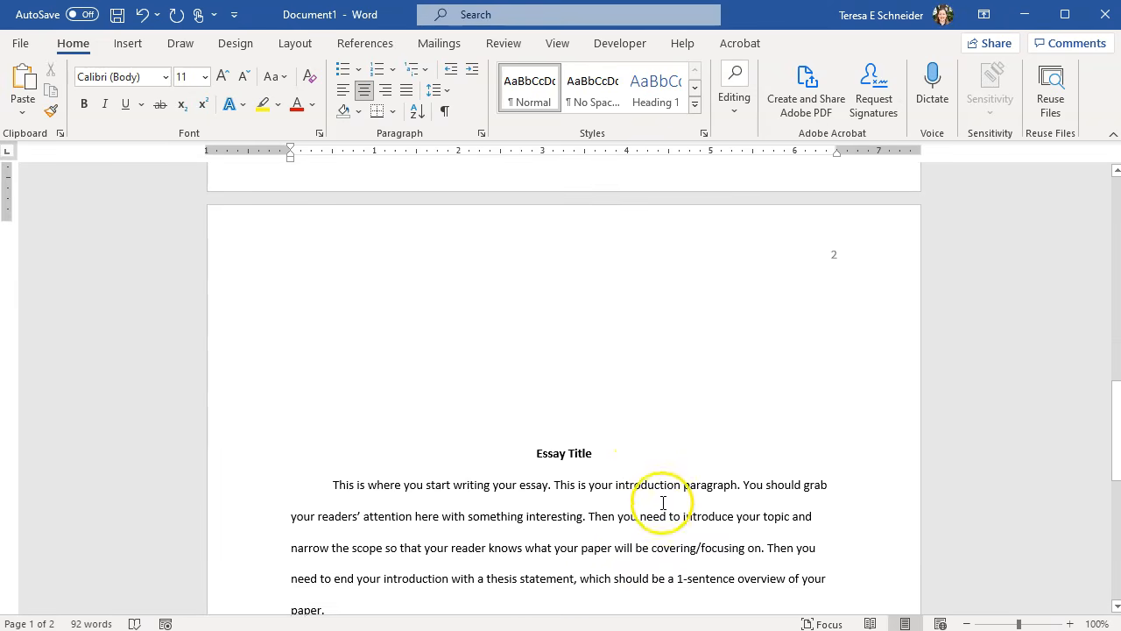
{"action": "left_click", "coordinate": [639, 450]}
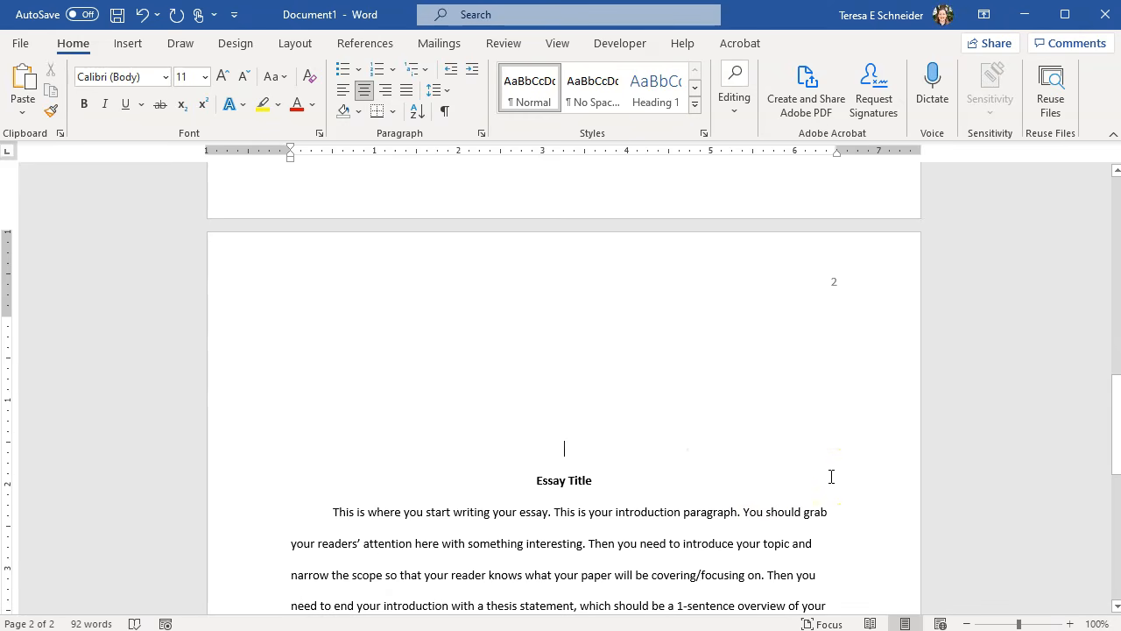
{"action": "key", "text": "BackSpace"}
{"action": "key", "text": "BackSpace"}
{"action": "key", "text": "BackSpace"}
{"action": "key", "text": "BackSpace"}
{"action": "key", "text": "BackSpace"}
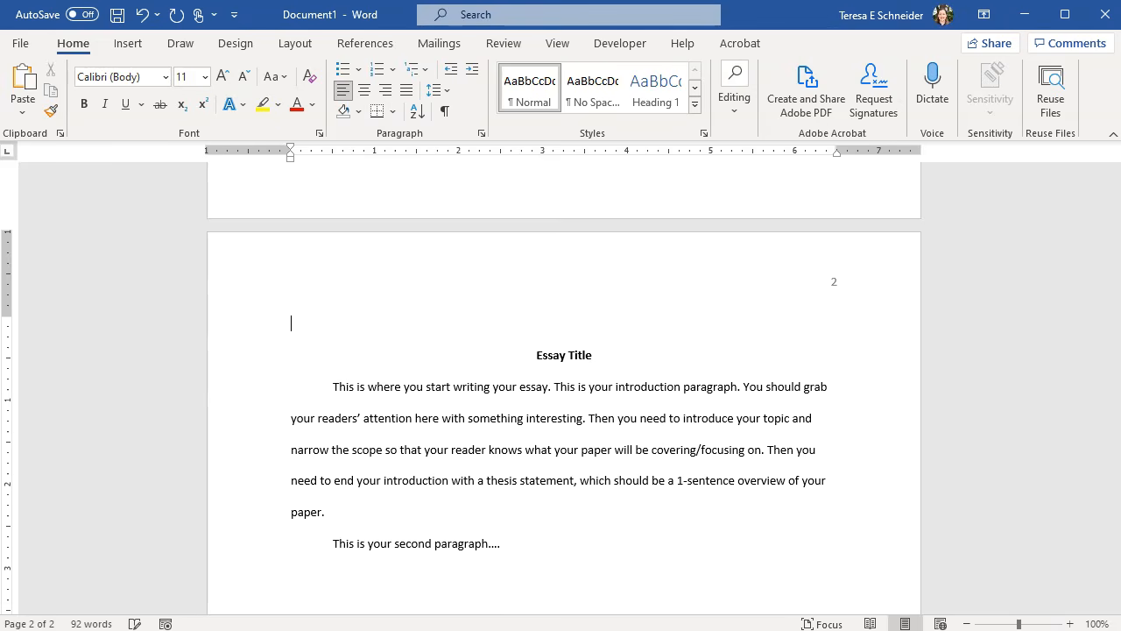
- Check the formatting of the Essay Title line and the essay paragraphs below it
{"action": "left_click", "coordinate": [655, 411]}
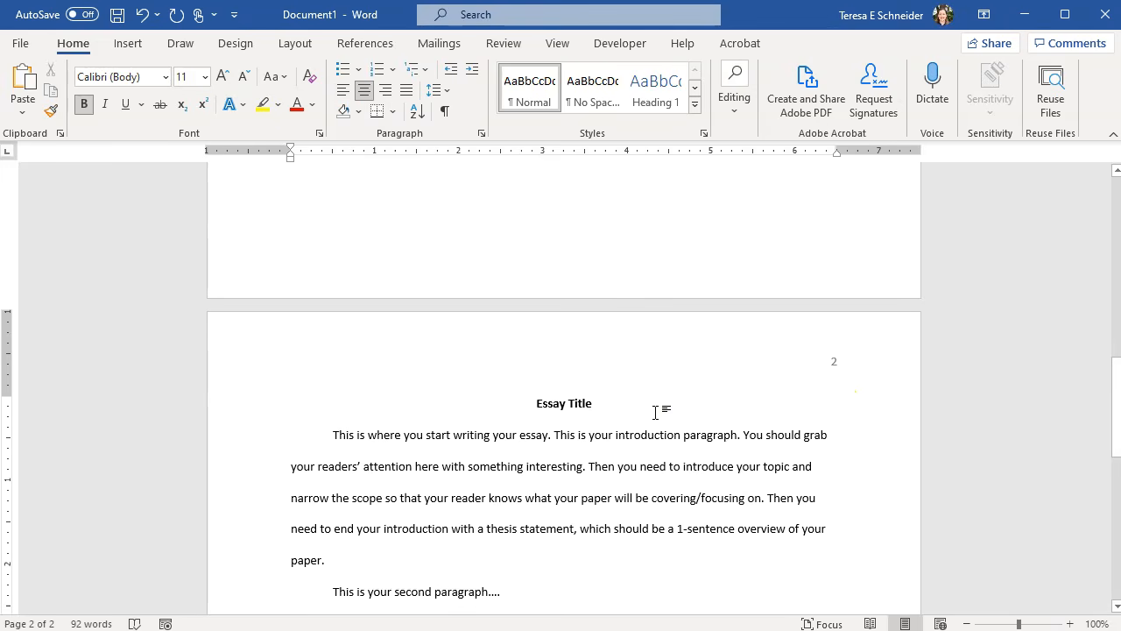
{"action": "left_click_drag", "start_coordinate": [657, 411], "coordinate": [531, 406]}
{"action": "left_click", "coordinate": [536, 436]}
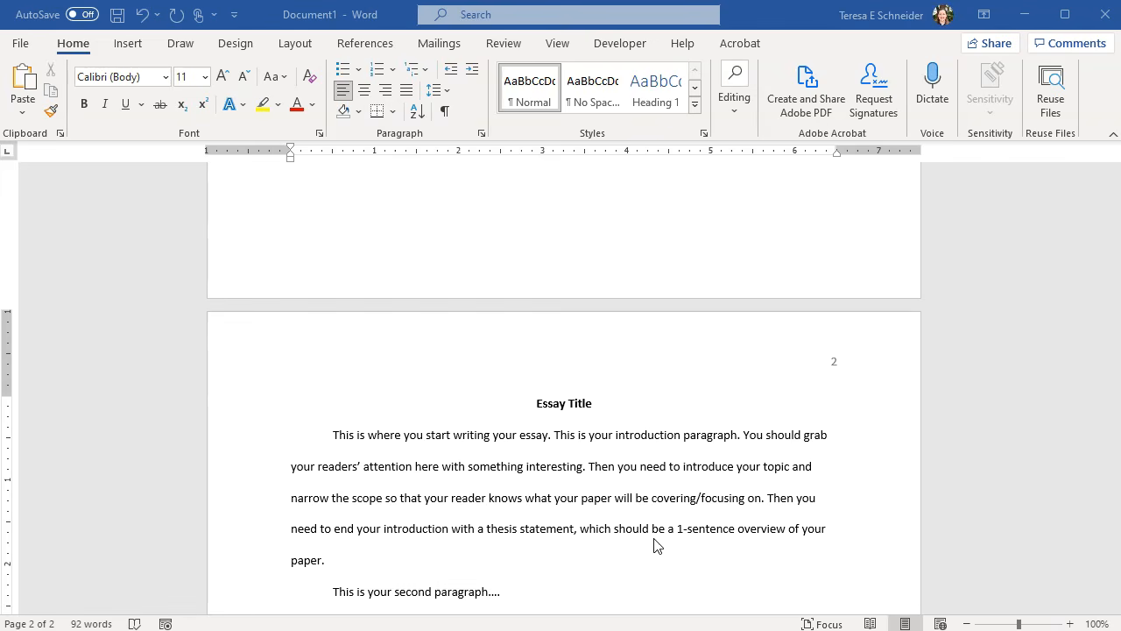
{"action": "scroll", "coordinate": [418, 300], "scroll_direction": "down", "scroll_amount": 1}
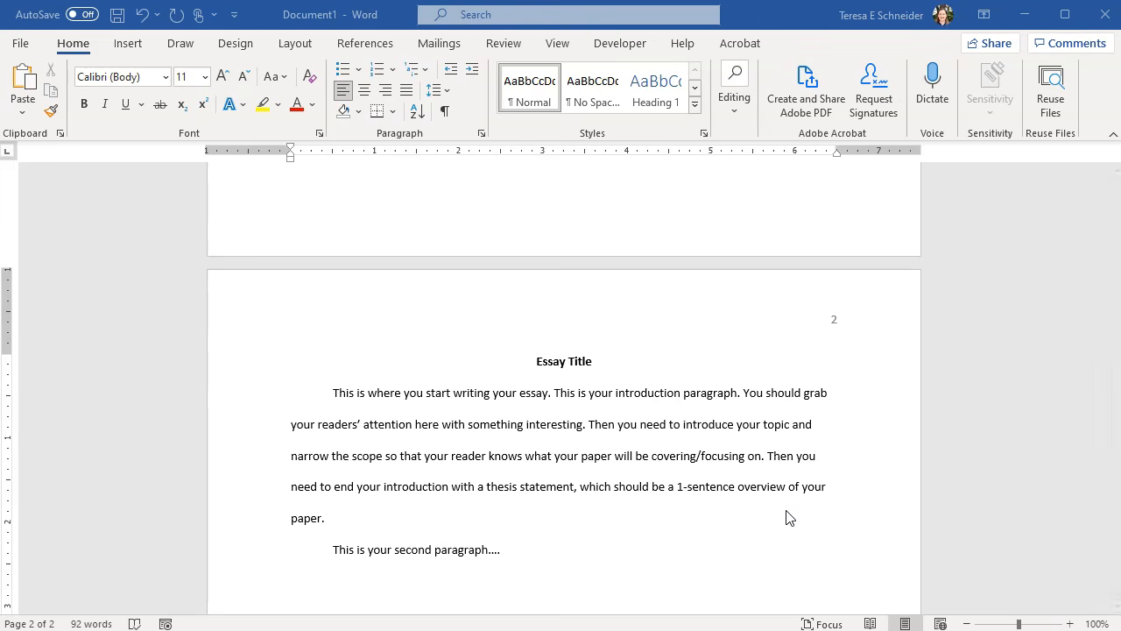
{"action": "scroll", "coordinate": [681, 488], "scroll_direction": "up", "scroll_amount": 20}
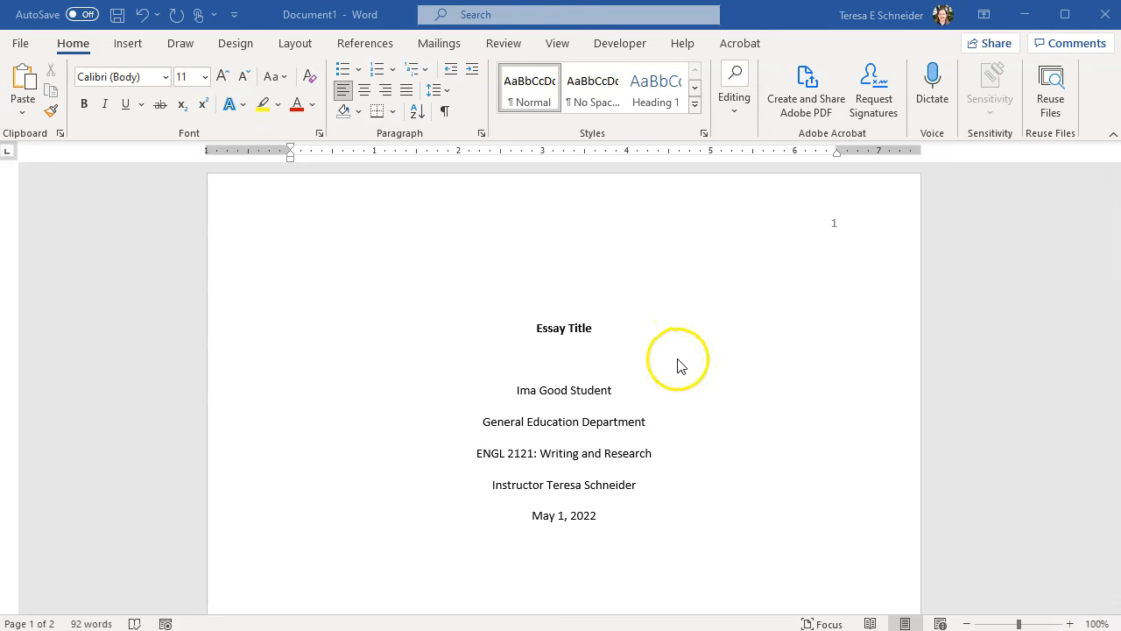
{"action": "scroll", "coordinate": [675, 363], "scroll_direction": "down", "scroll_amount": 15}
{"action": "scroll", "coordinate": [686, 455], "scroll_direction": "down", "scroll_amount": 2}
{"action": "left_click", "coordinate": [585, 484]}
{"action": "left_click_drag", "start_coordinate": [537, 523], "coordinate": [314, 334]}
{"action": "left_click", "coordinate": [663, 565]}
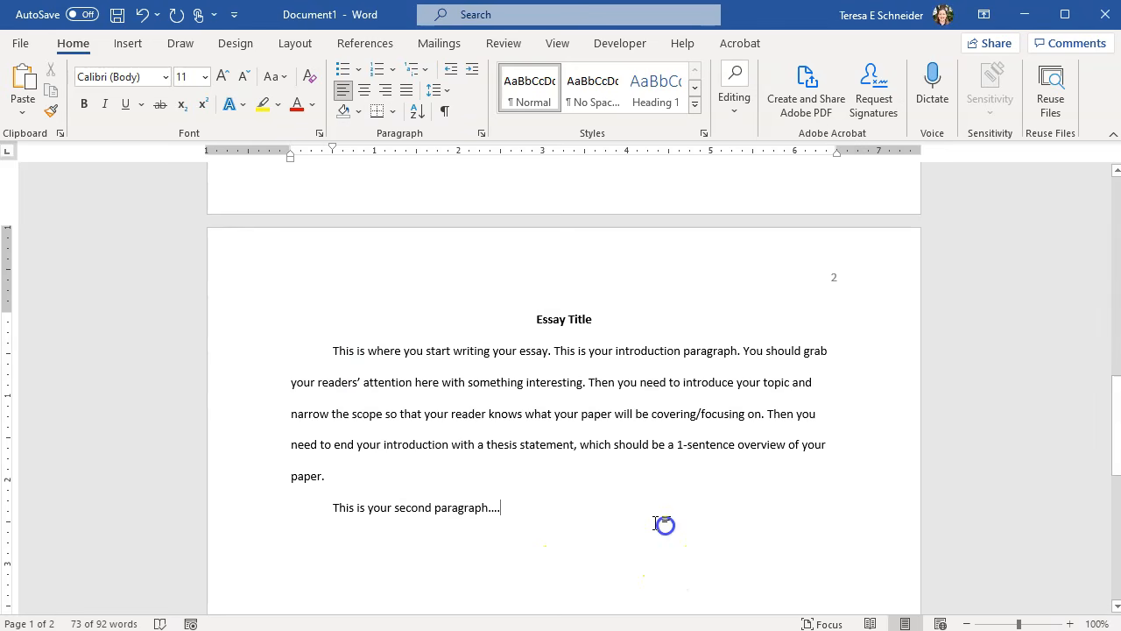